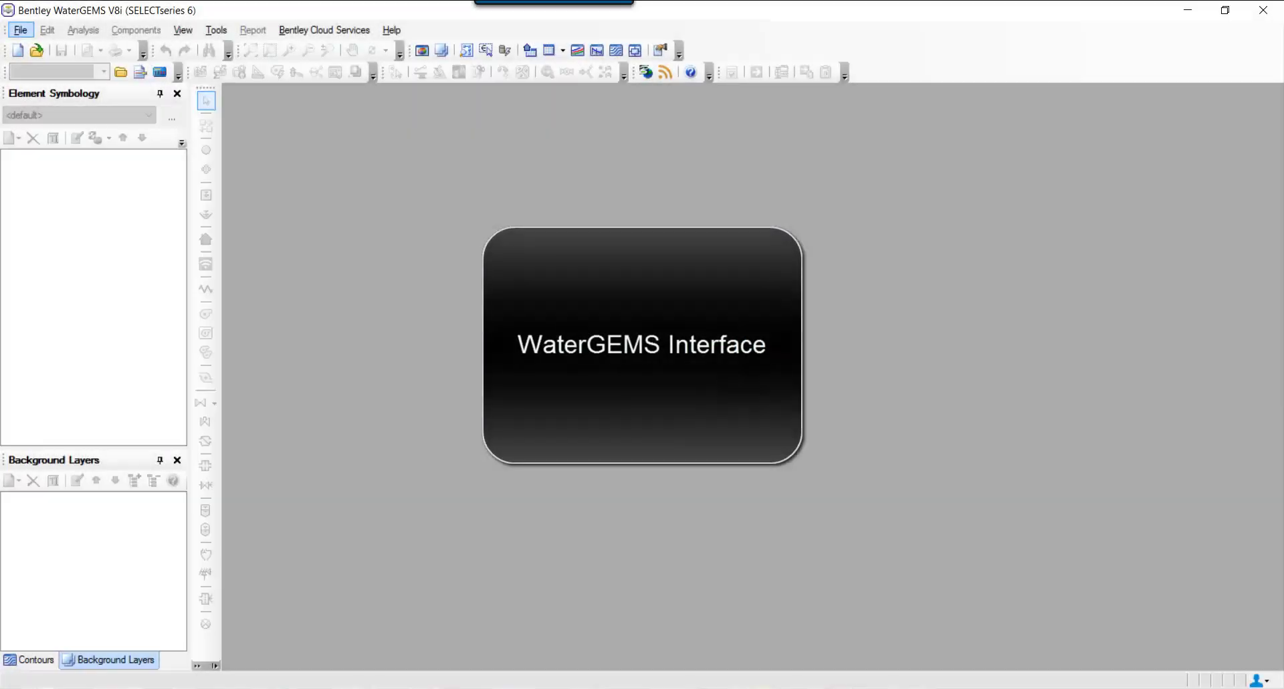
Step: Create a new hydraulic model and set its drawing plot scale factor to 1 cm = 10 m
click(20, 30)
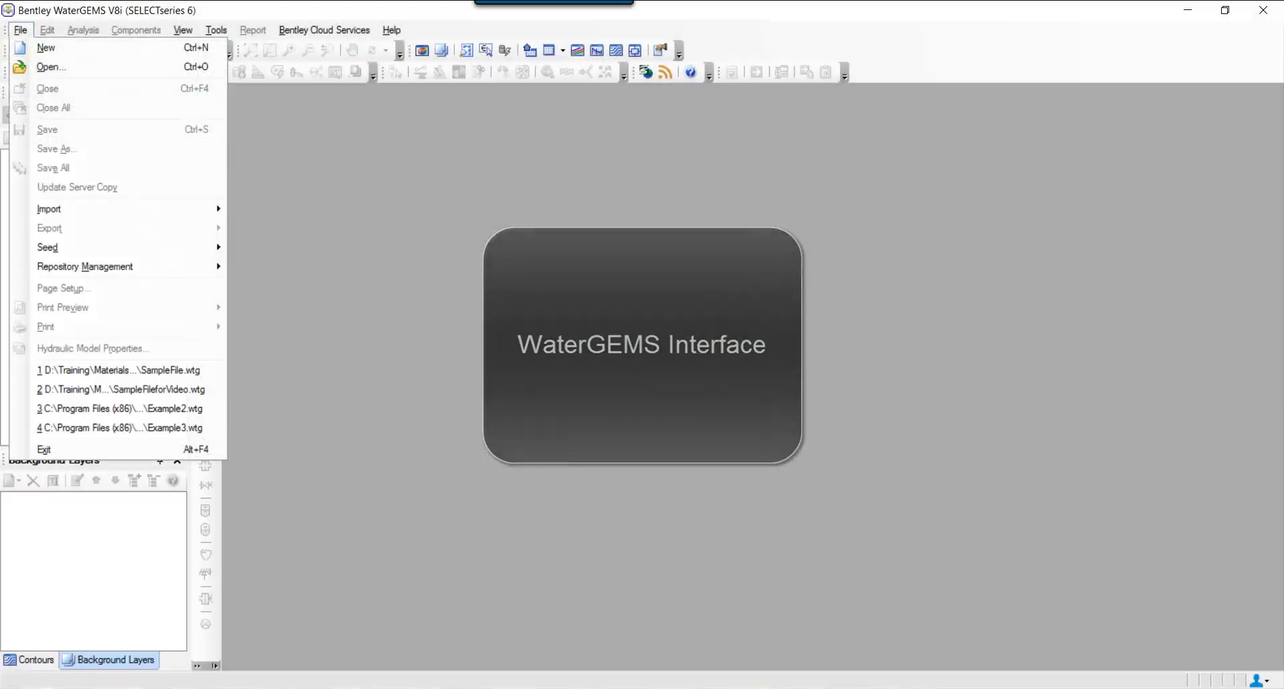
click(47, 47)
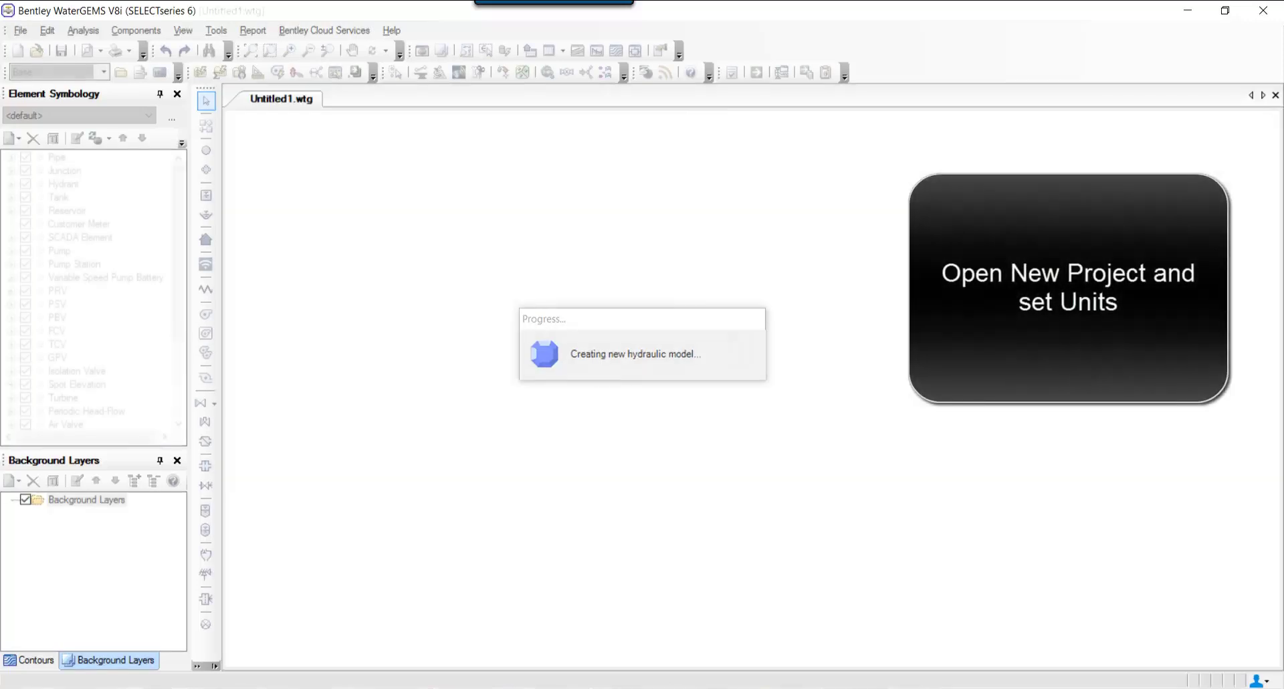
key(alt+t)
click(247, 411)
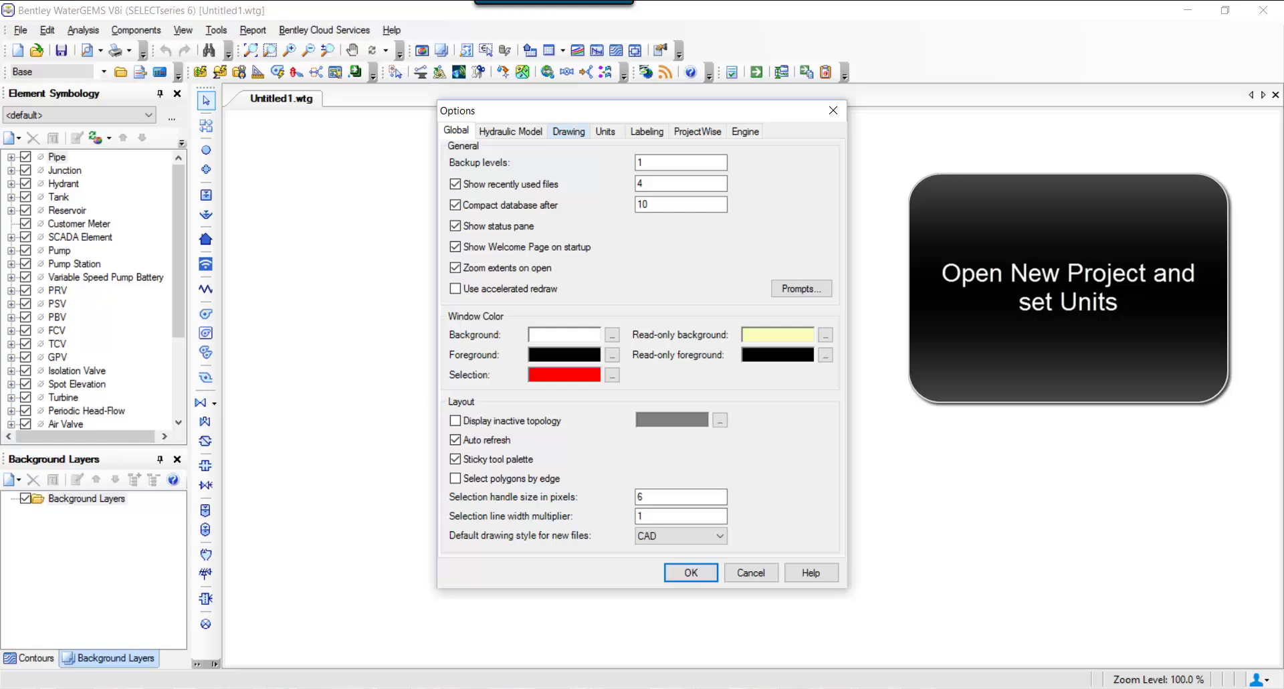
click(569, 132)
double_click(645, 184)
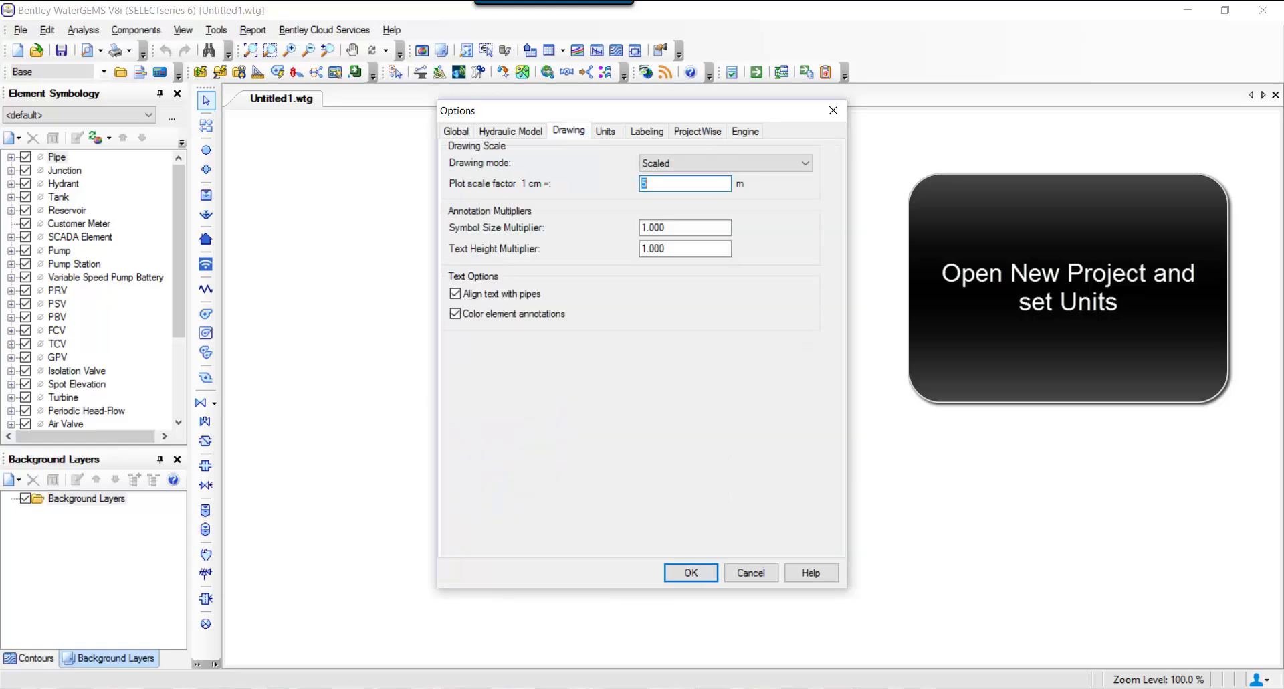
text(10)
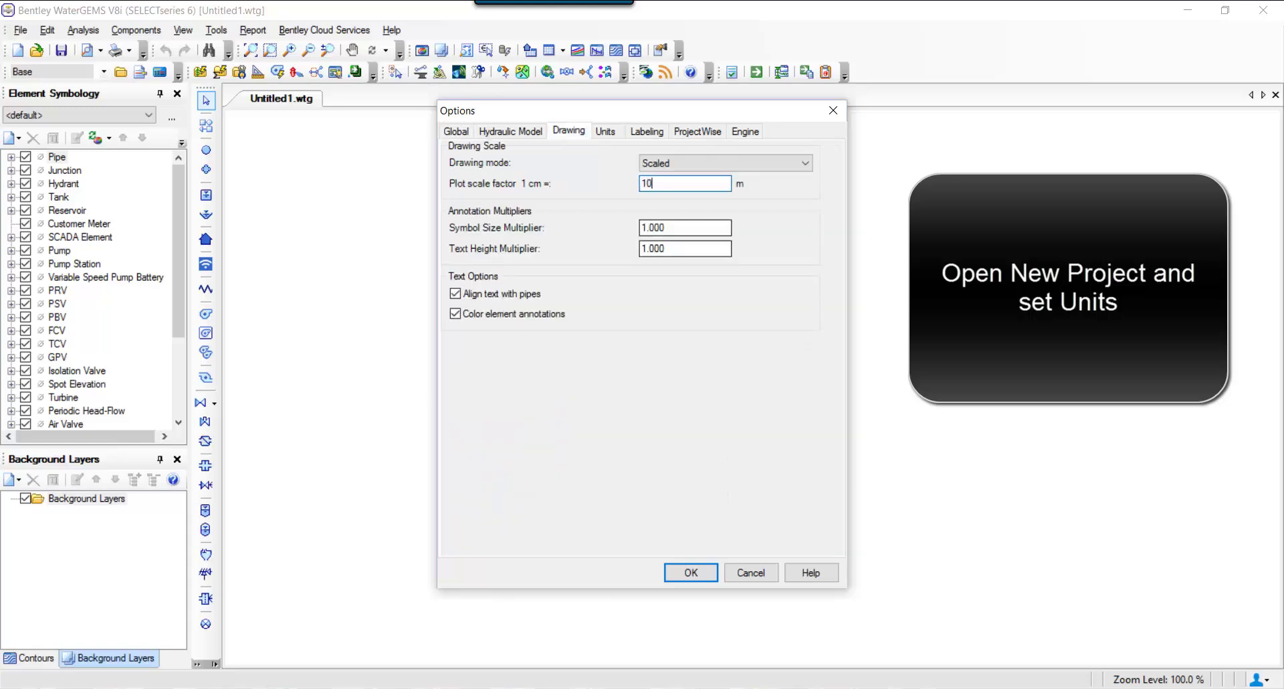
click(605, 131)
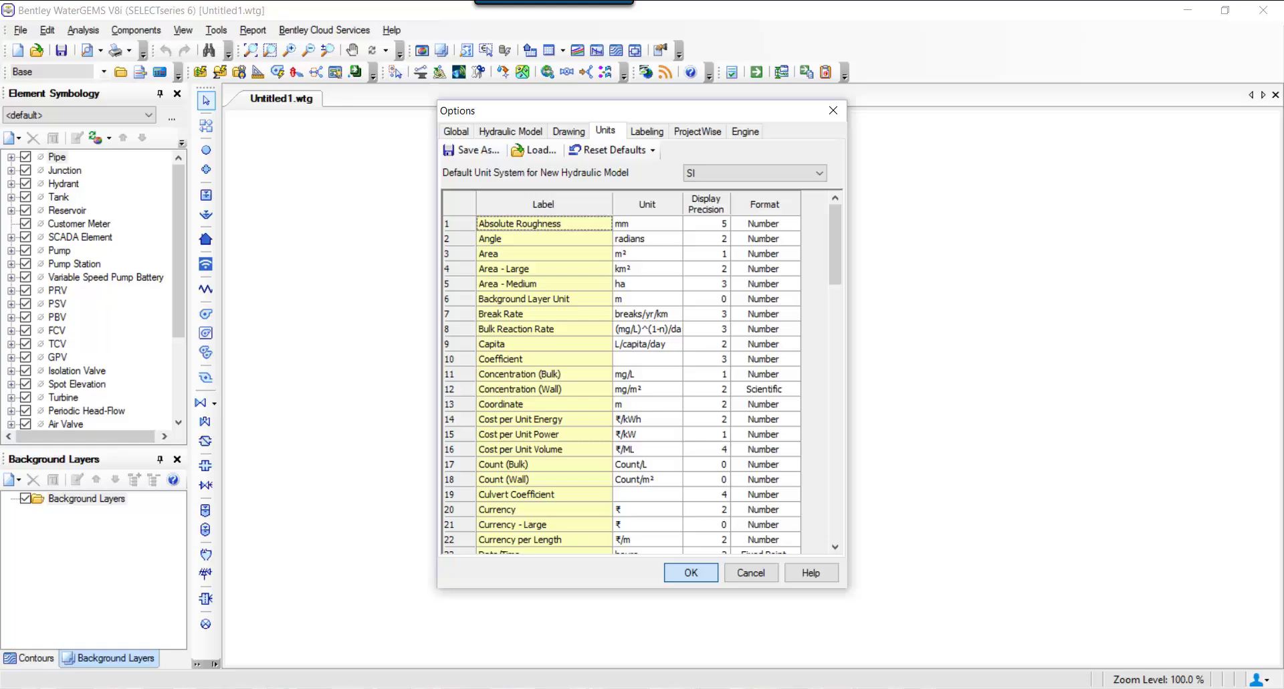
key(Return)
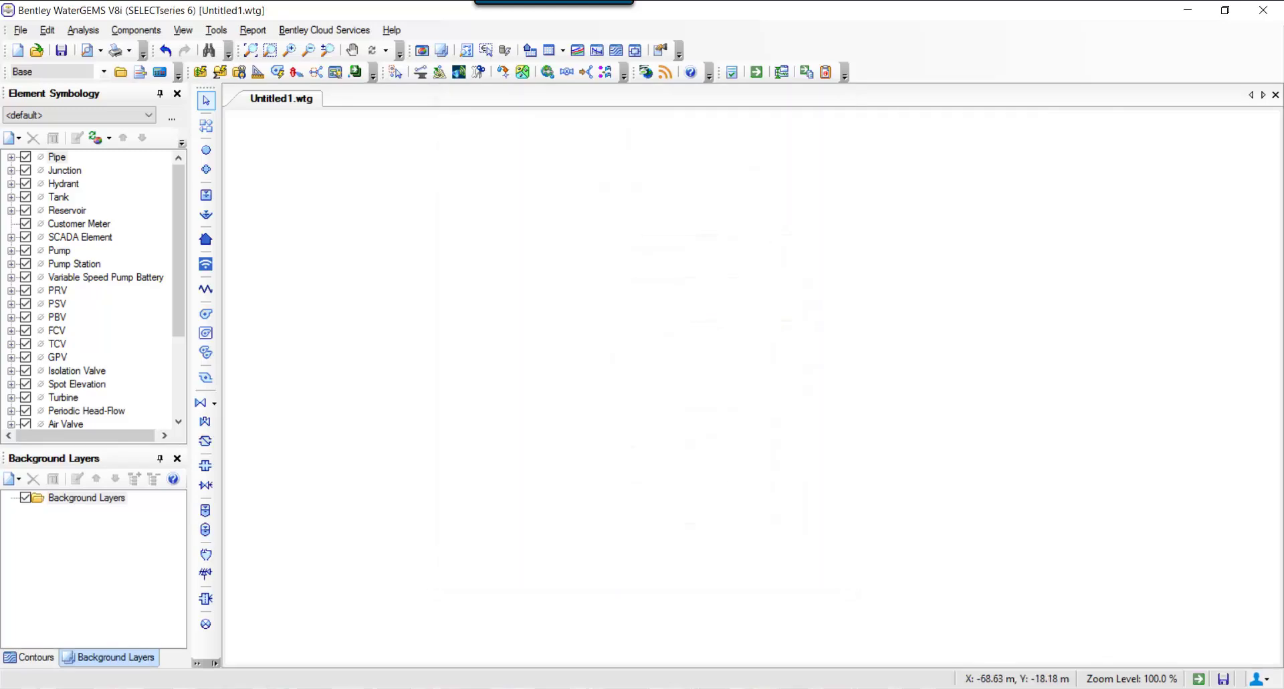
Step: Add Example2.dxf from the WaterGEMS Samples folder as a new background layer file
click(112, 499)
right_click(112, 500)
mouse_move(154, 512)
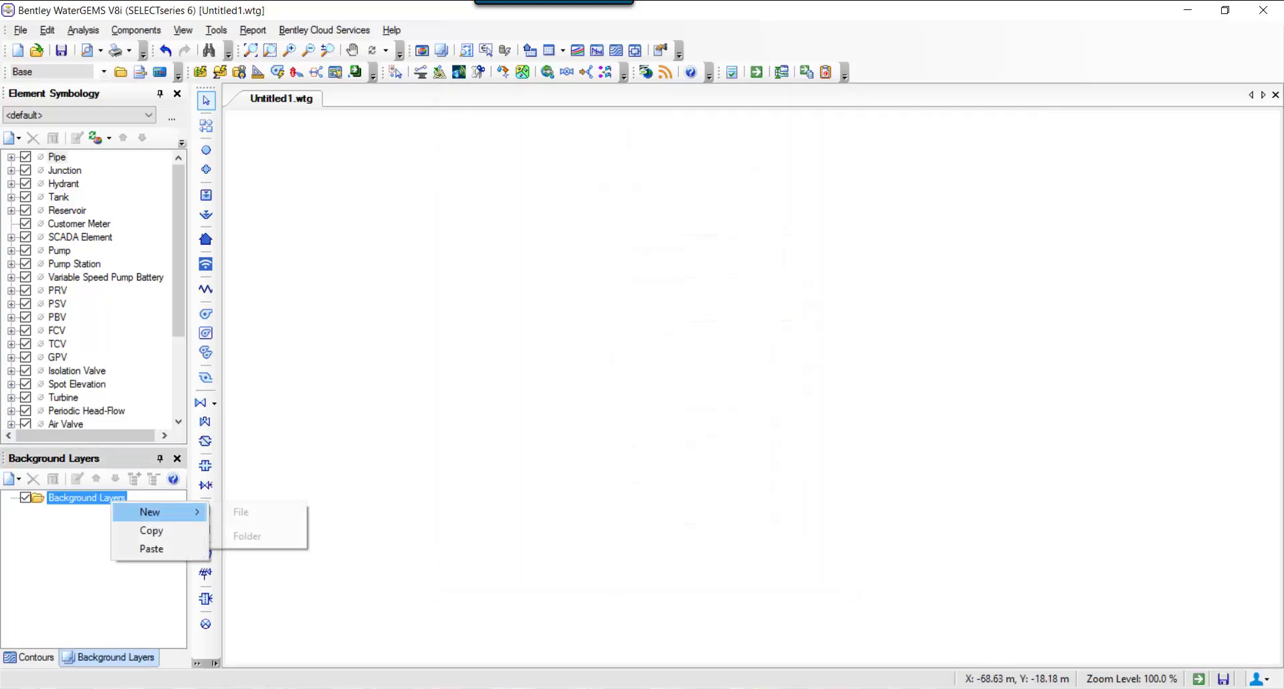
click(240, 511)
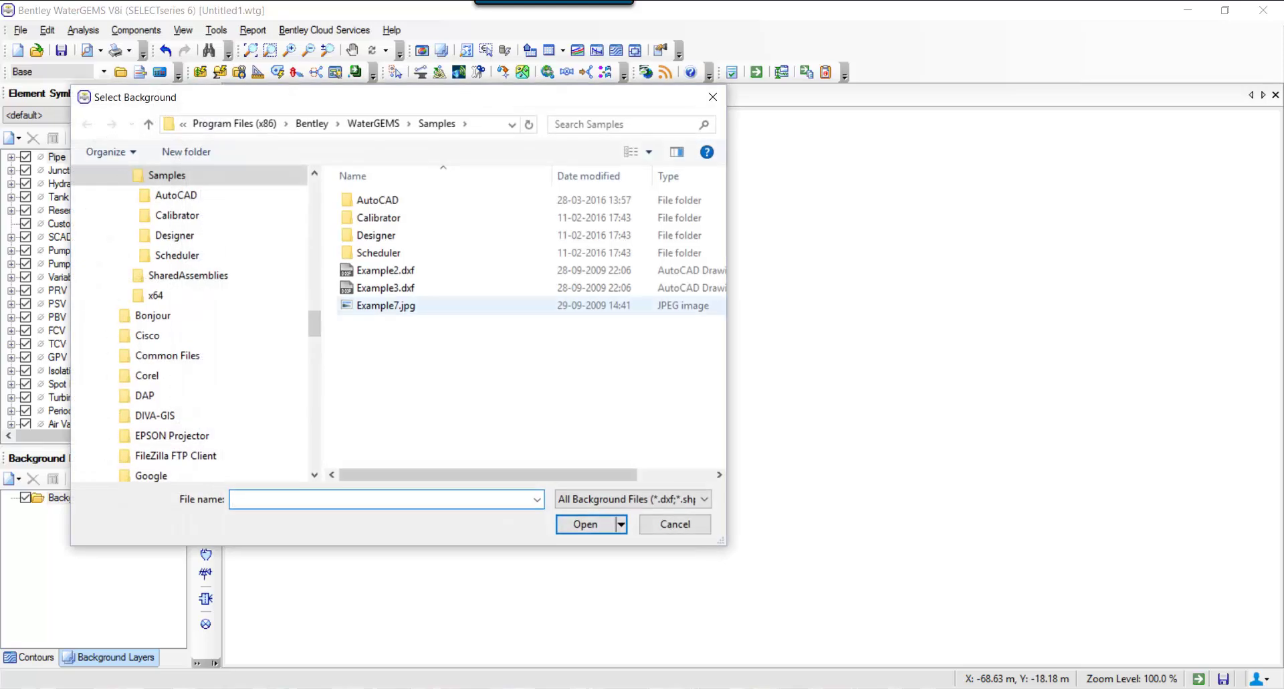
click(385, 270)
click(656, 500)
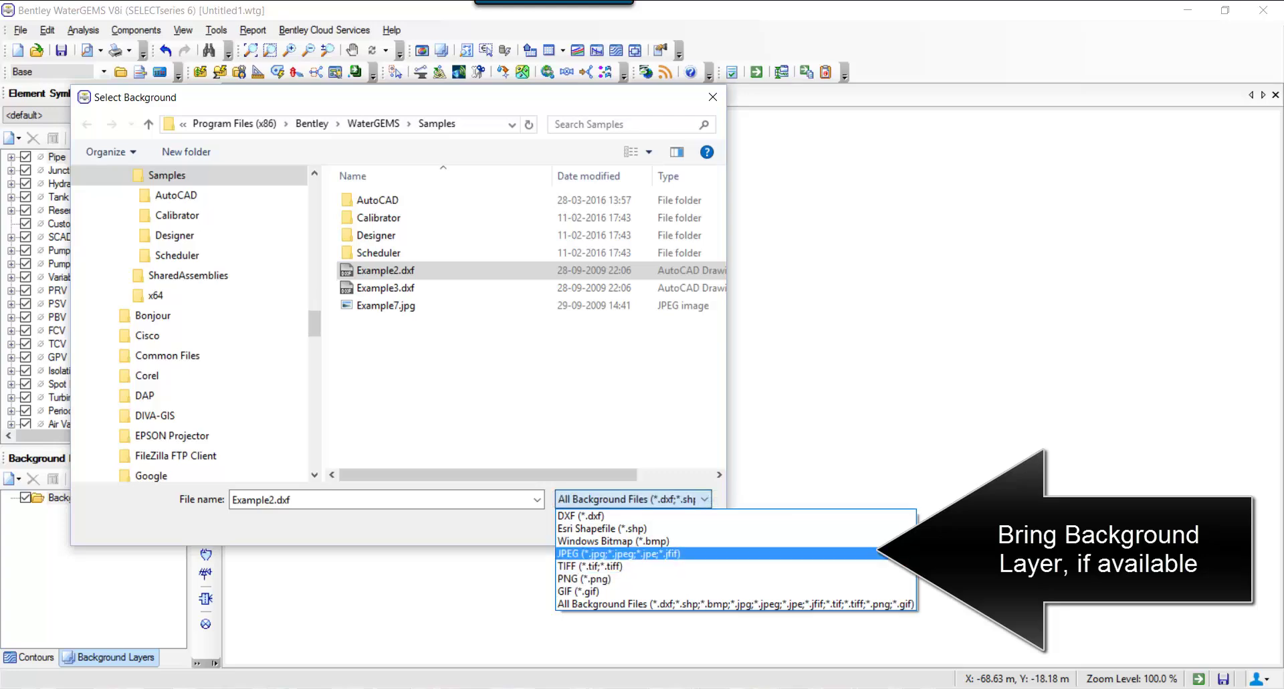
key(Escape)
key(Return)
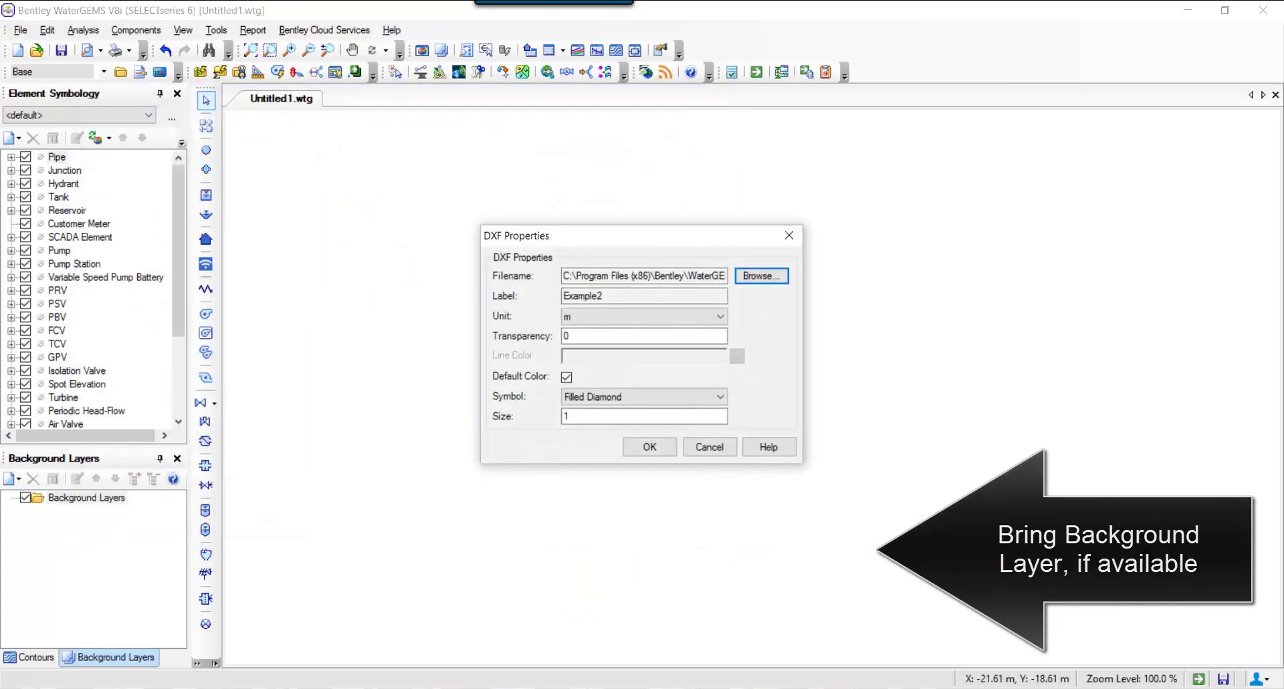
Step: Turn off the default color for the DXF background, set its line color to gray, and accept the properties
click(566, 377)
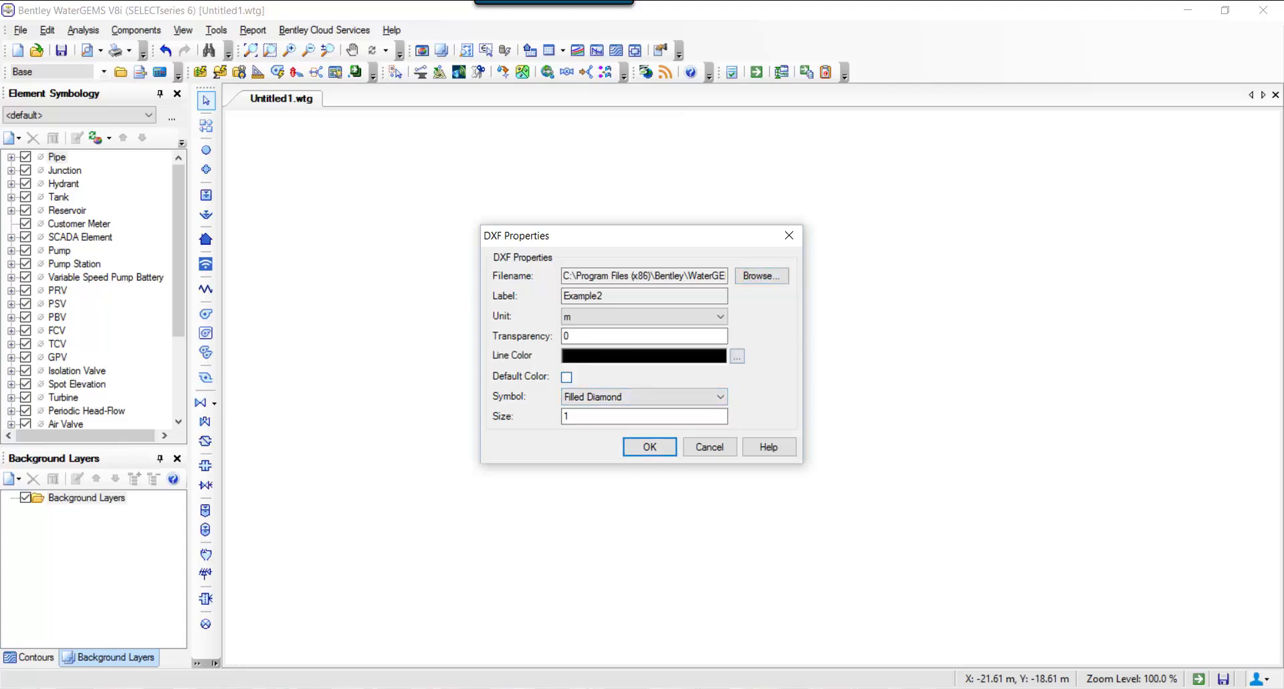
click(737, 356)
click(630, 281)
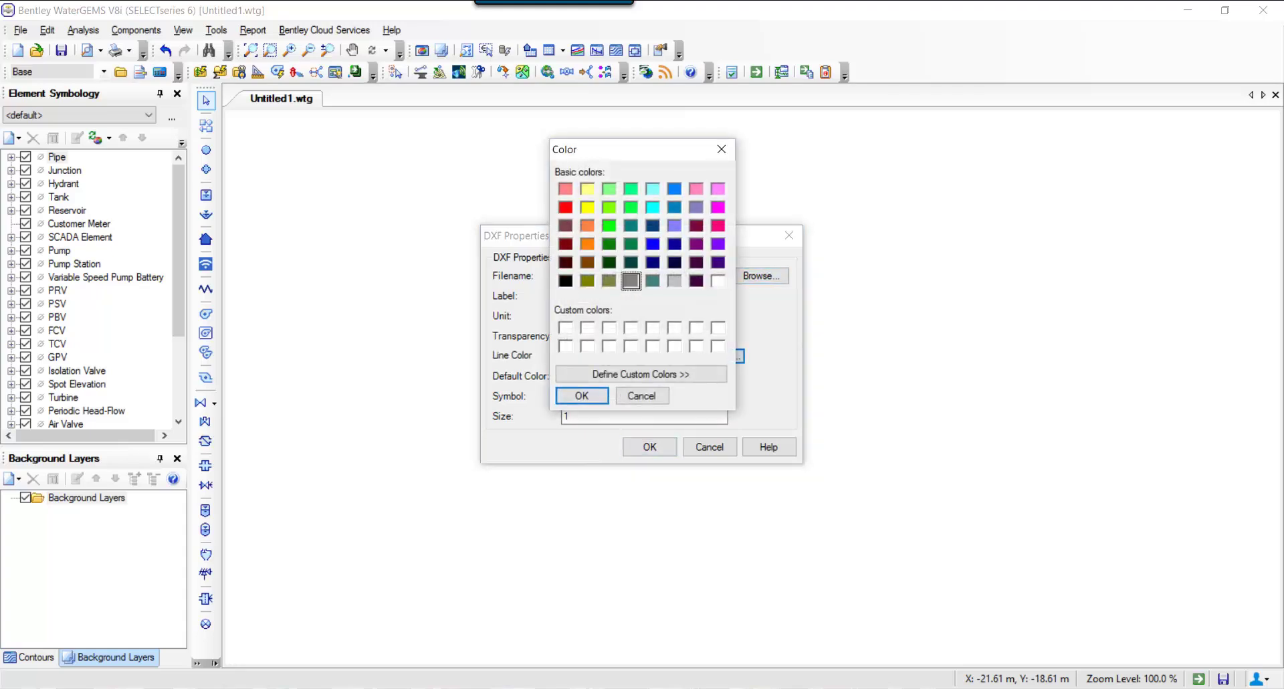
click(581, 395)
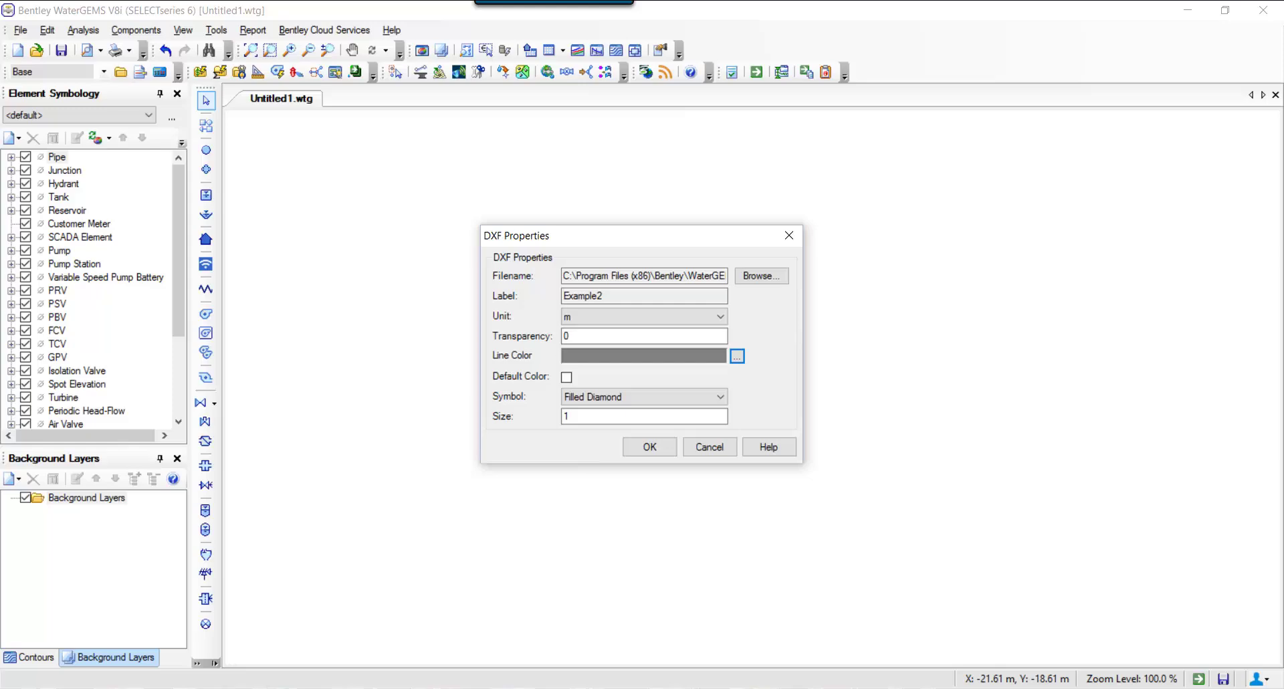
click(649, 446)
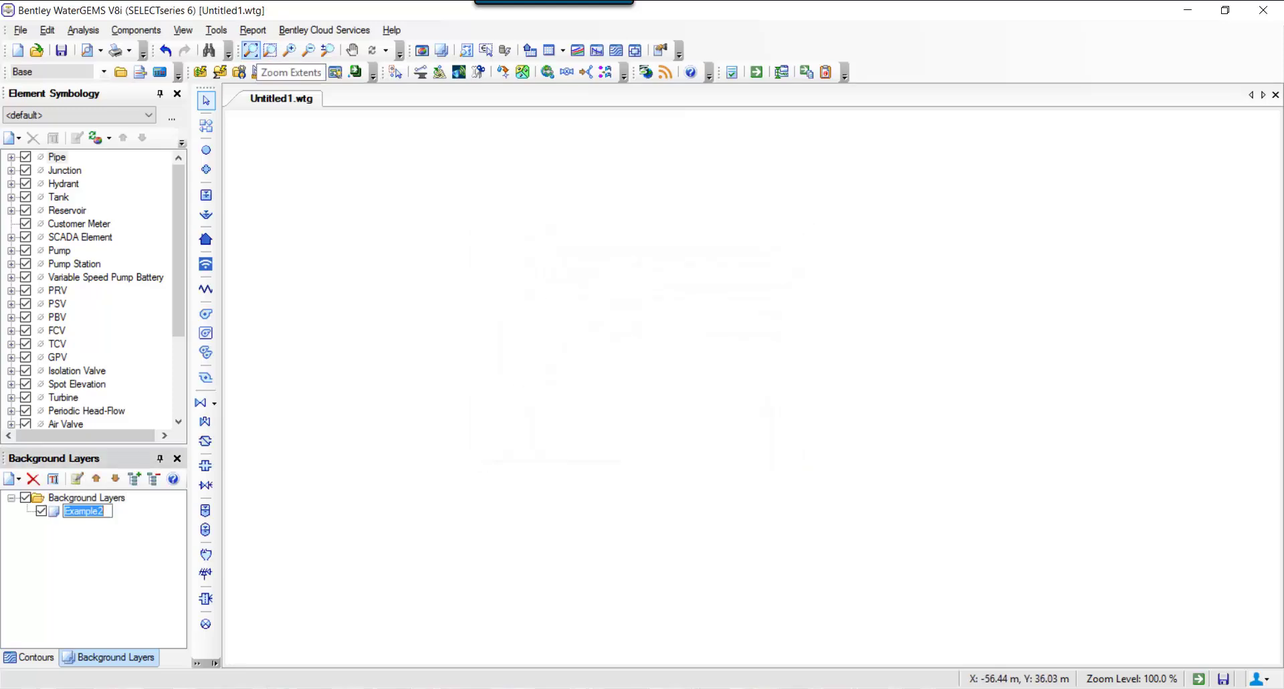
Step: Place a reservoir on the upper-left road of the background and lay a pipe from it to a junction at the first road intersection
click(250, 51)
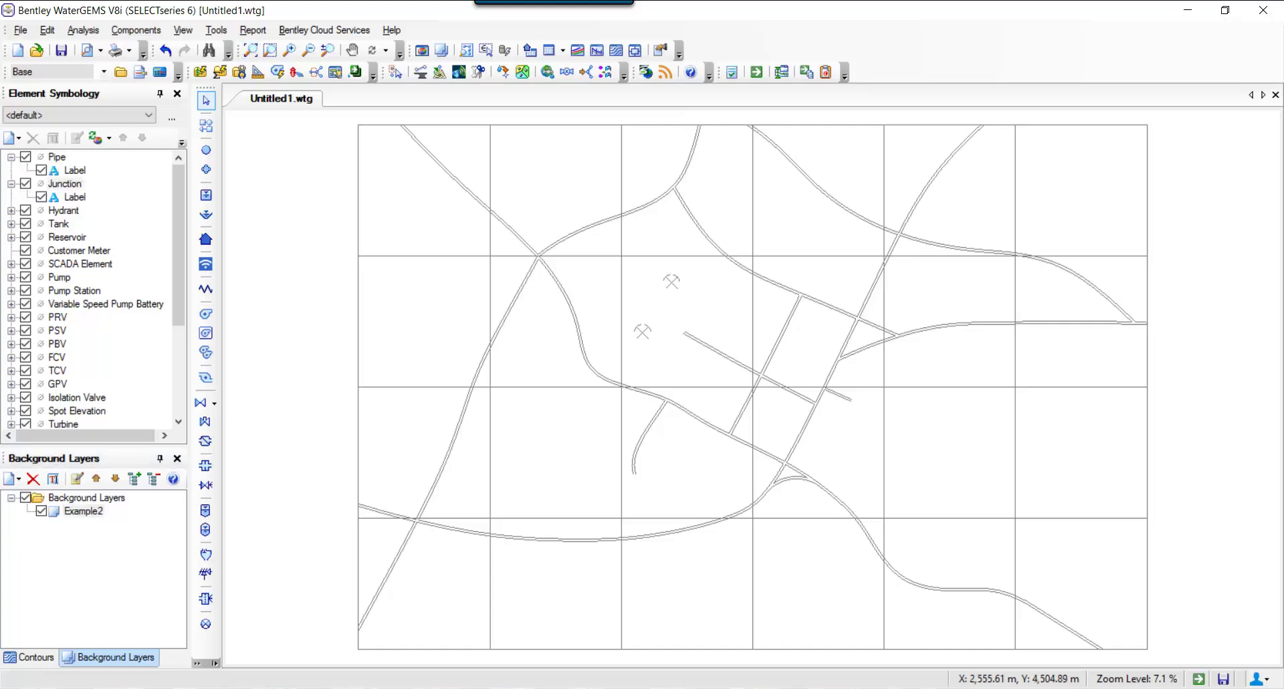
click(206, 125)
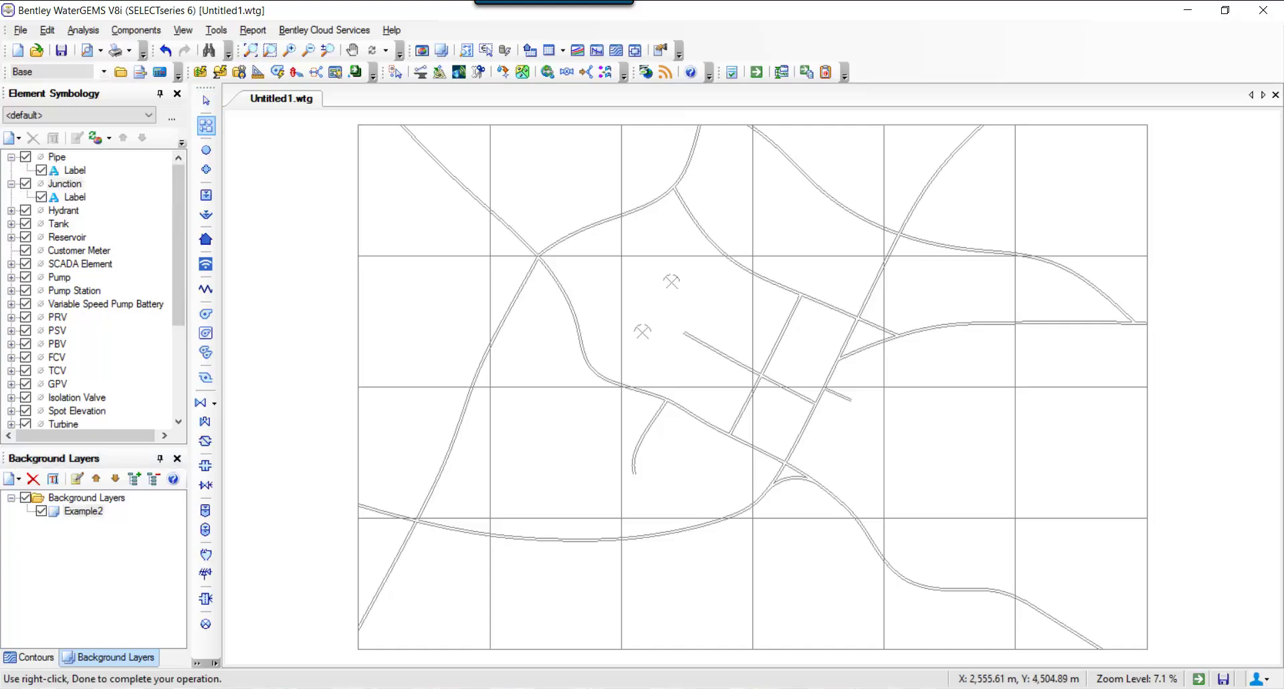
right_click(316, 163)
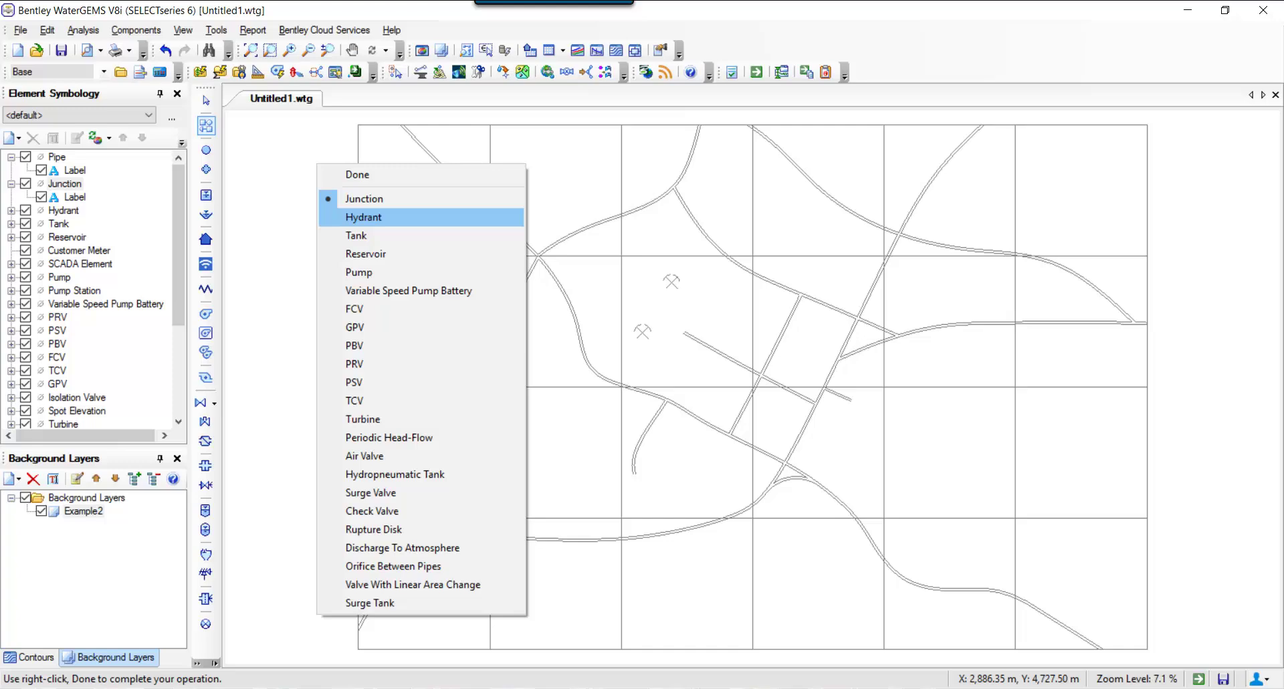
click(366, 253)
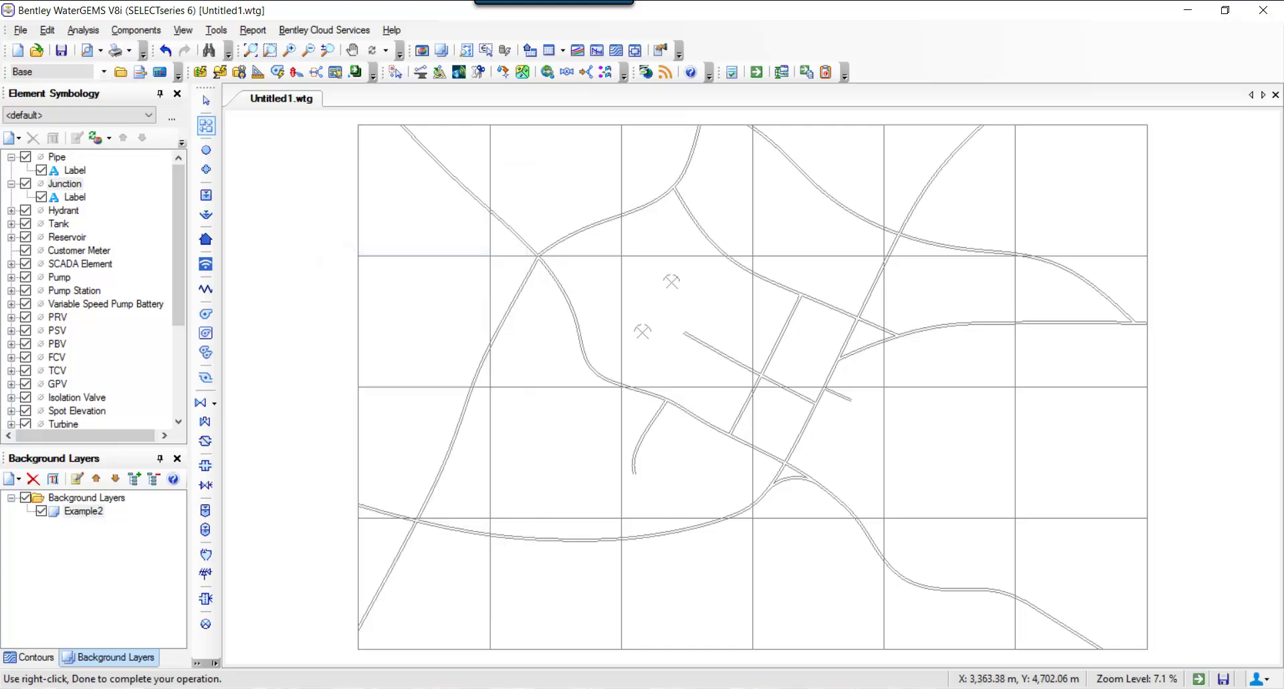
click(443, 169)
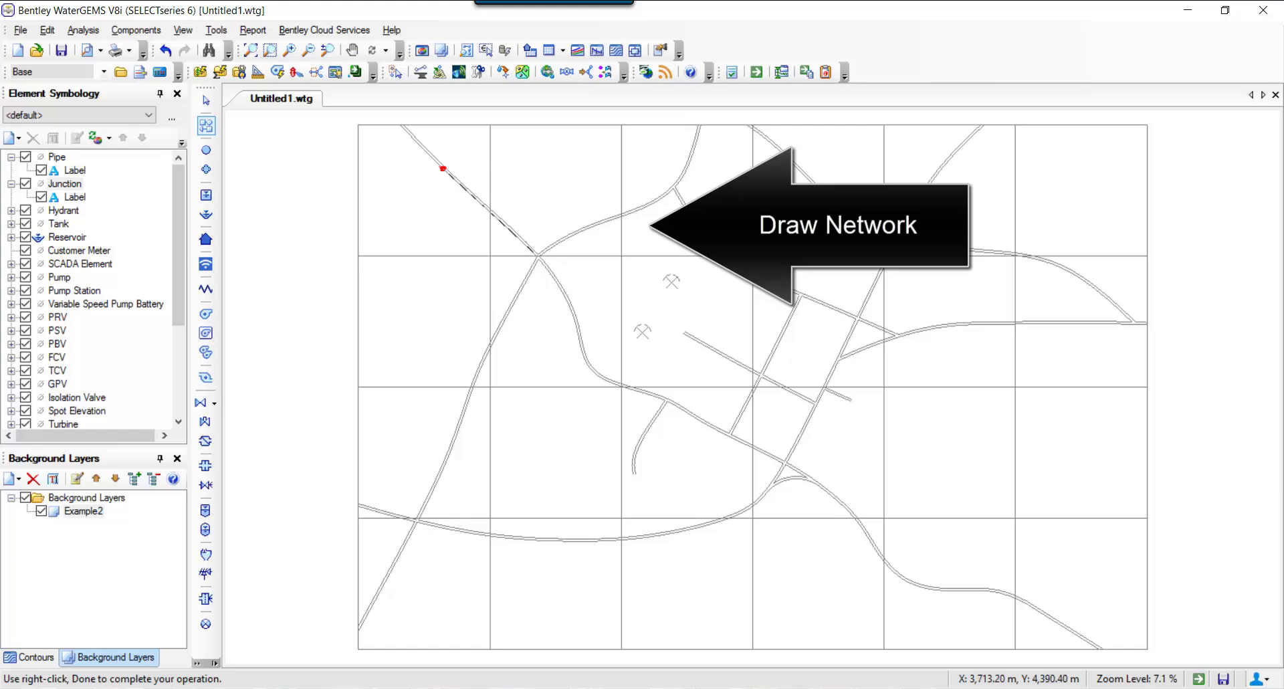
scroll(537, 255, up, 5)
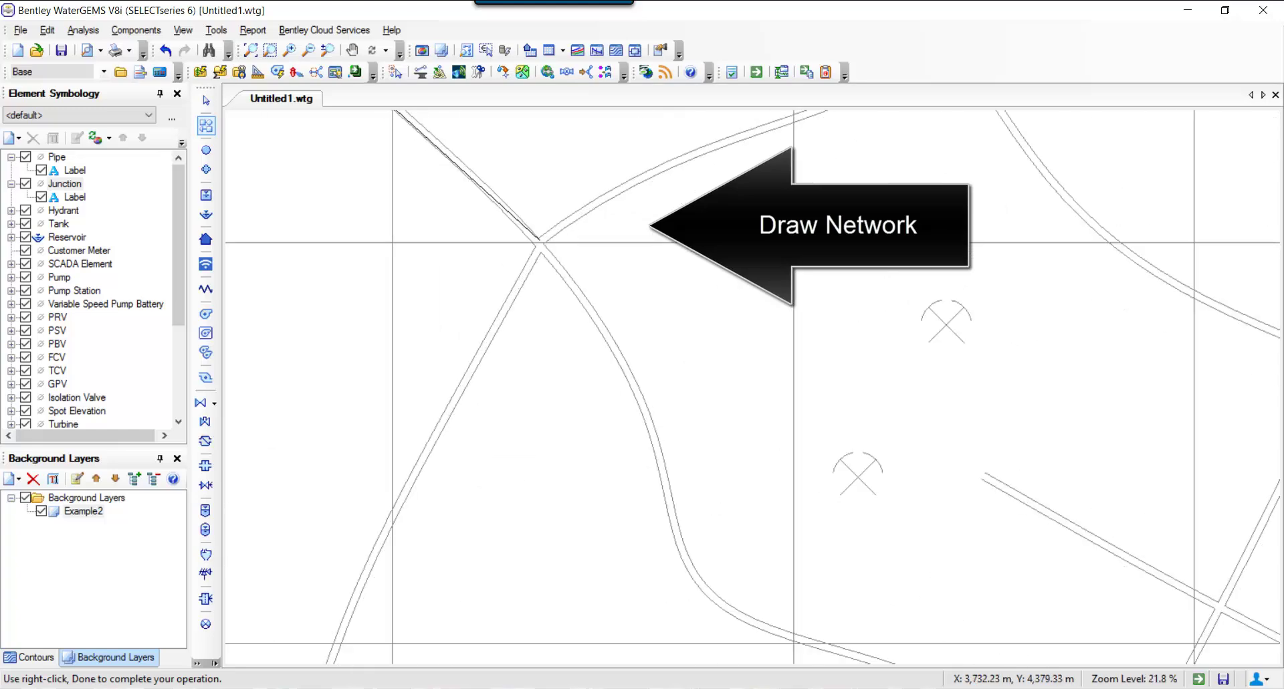
right_click(538, 241)
click(588, 254)
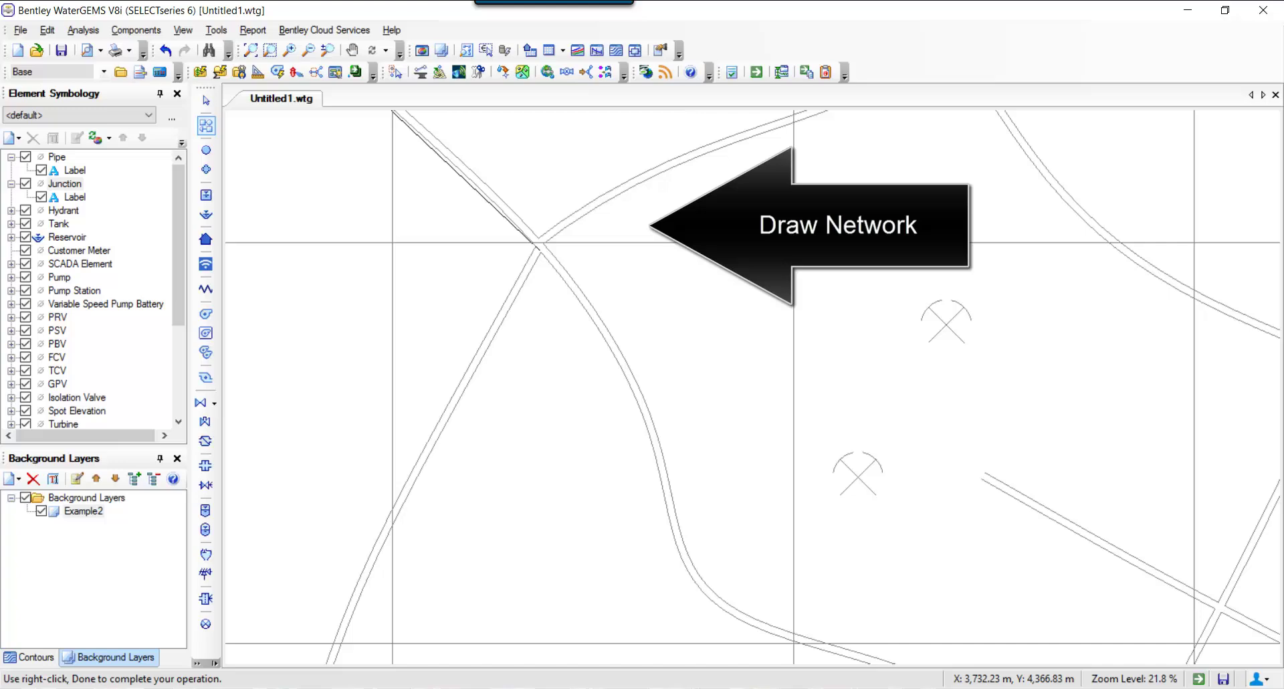
click(538, 243)
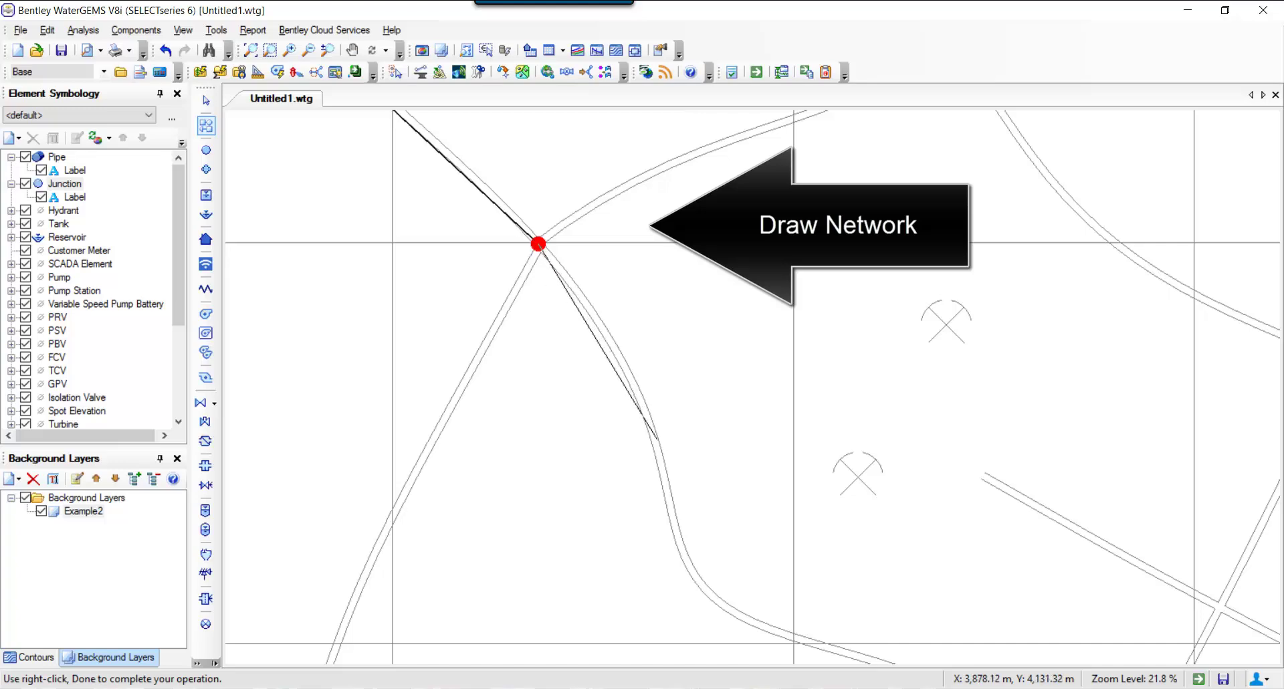
Step: Lay a pipe with bends from the intersection junction along the curved road southeast and end it with a second junction
right_click(610, 265)
click(639, 235)
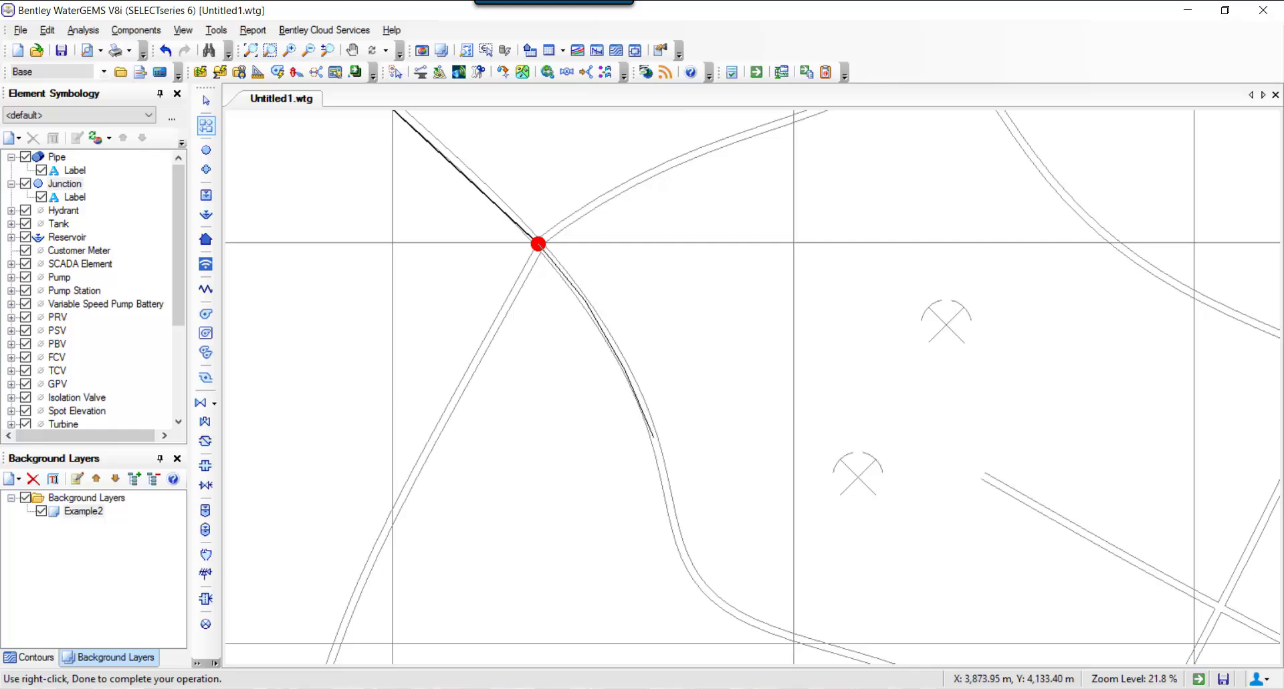
right_click(653, 438)
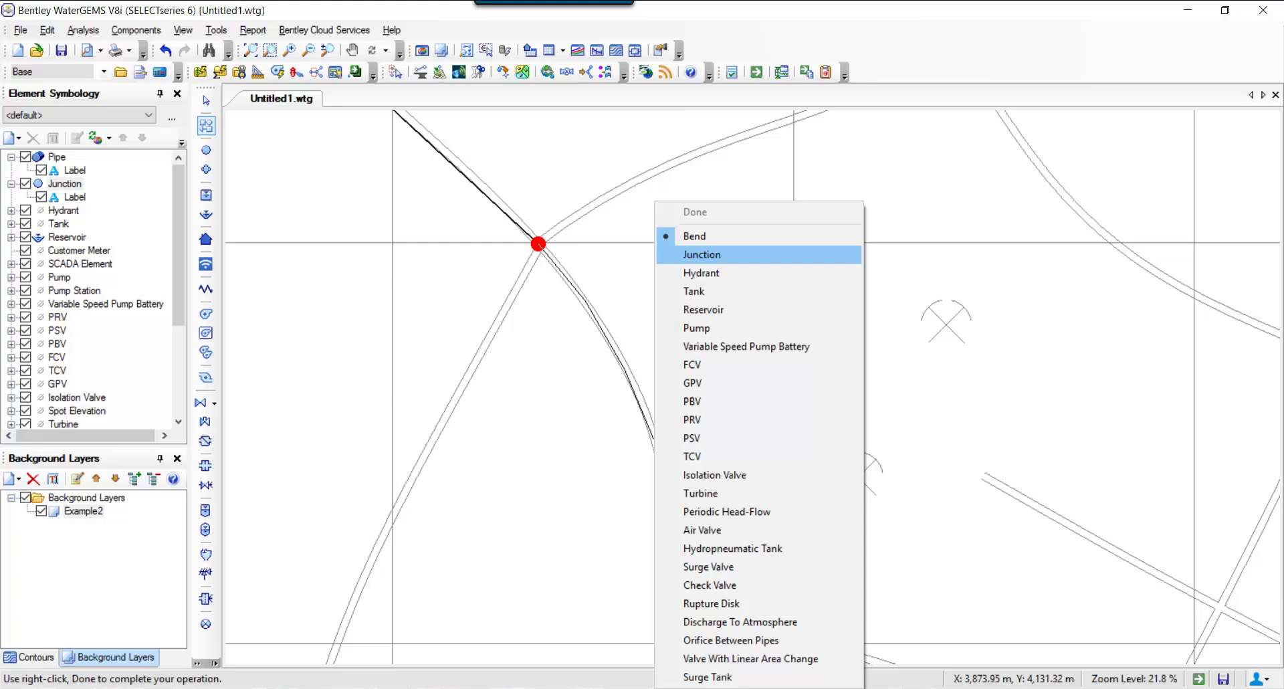
click(689, 254)
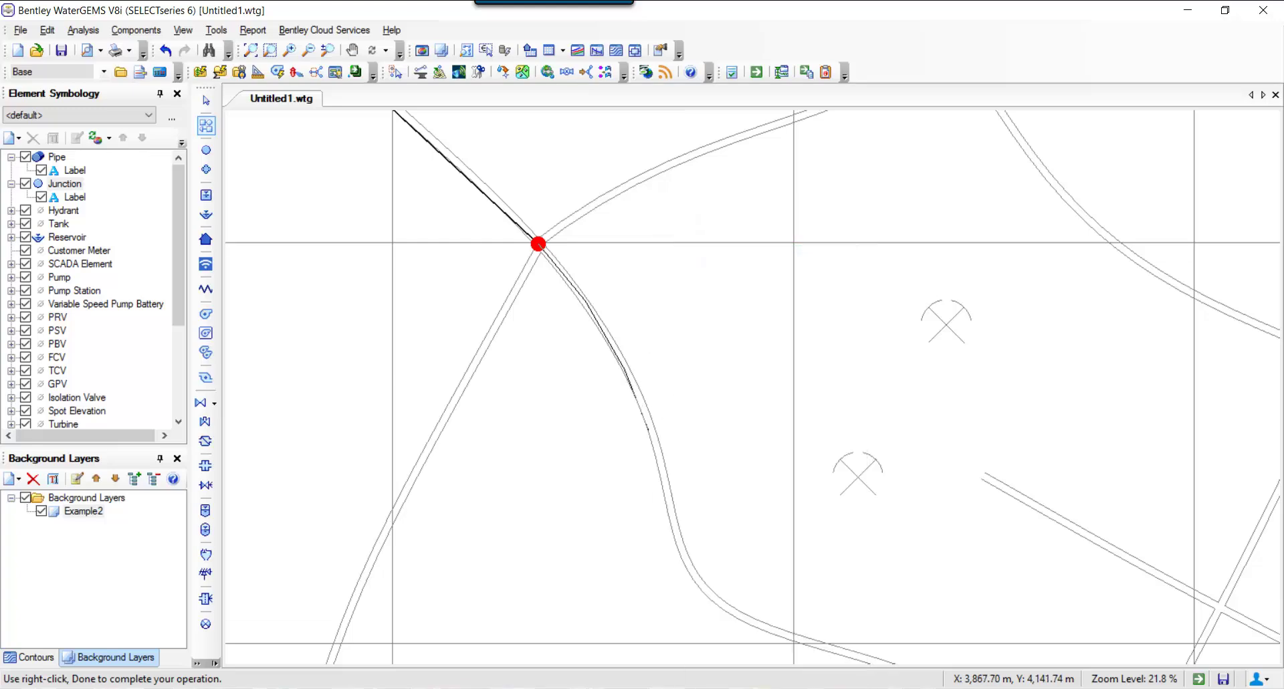
click(650, 427)
Step: Route the next pipe with bends along the curved road to the side-road fork and choose a junction as its end node
scroll(639, 428, down, 4)
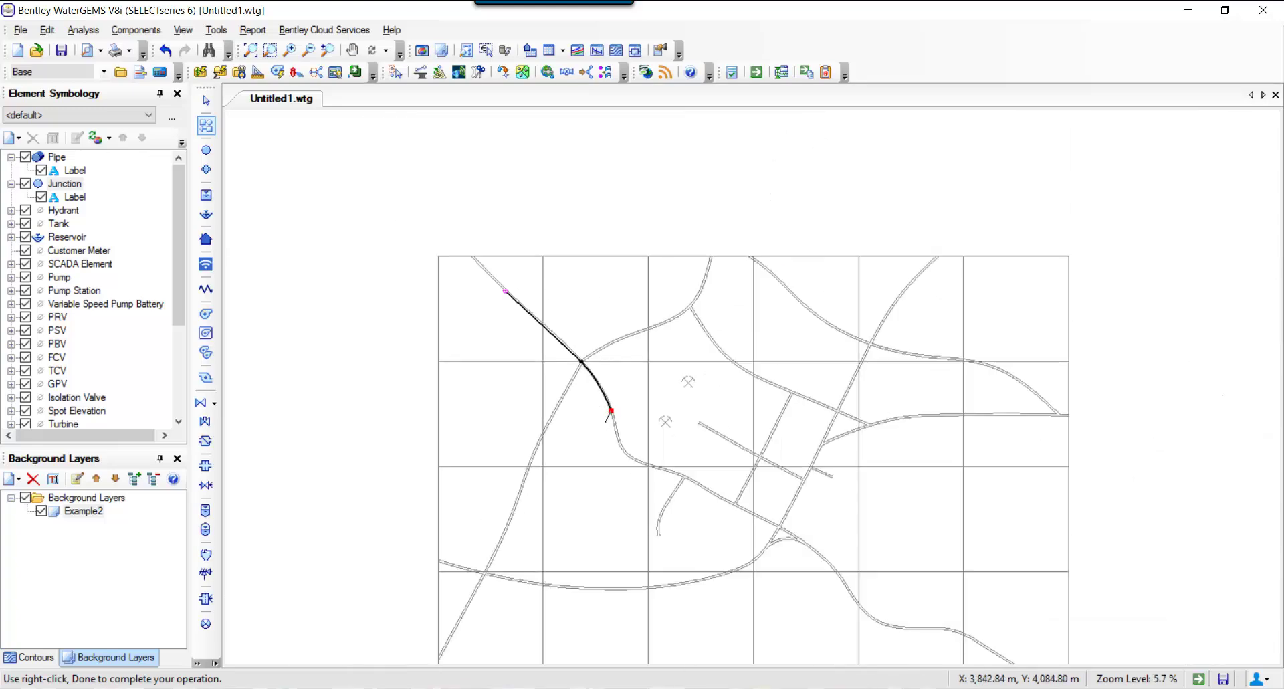
scroll(613, 442, up, 1)
right_click(612, 428)
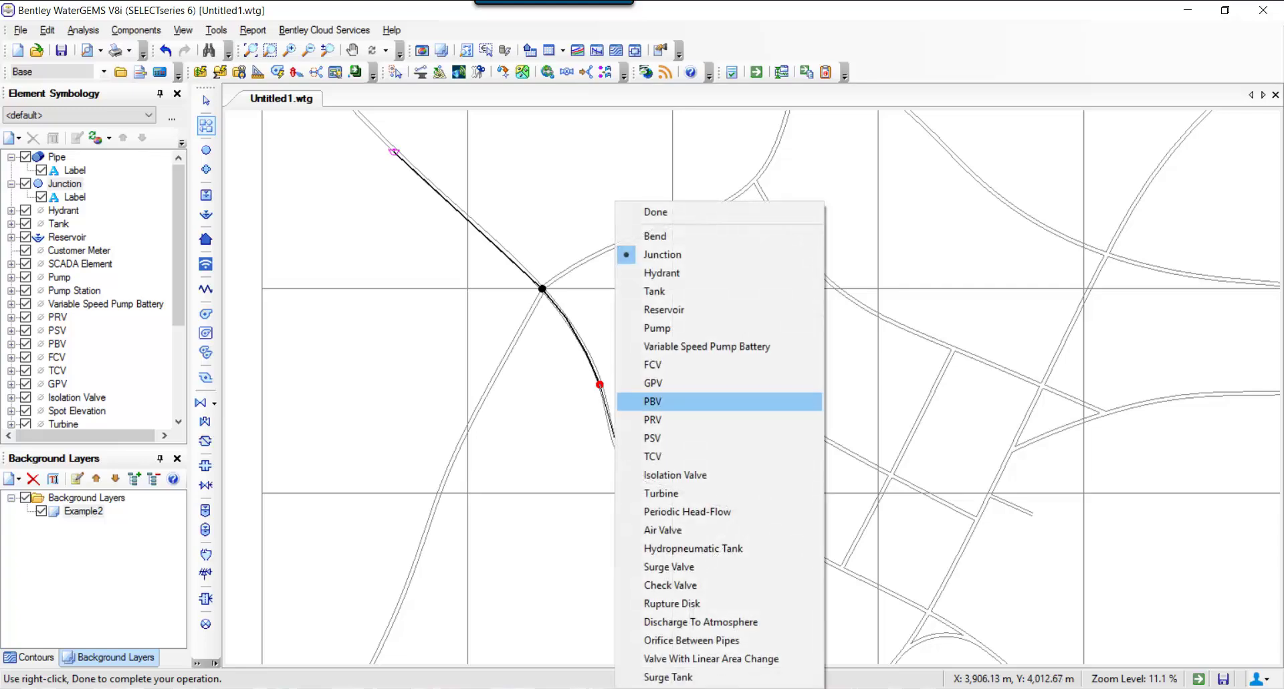
click(652, 236)
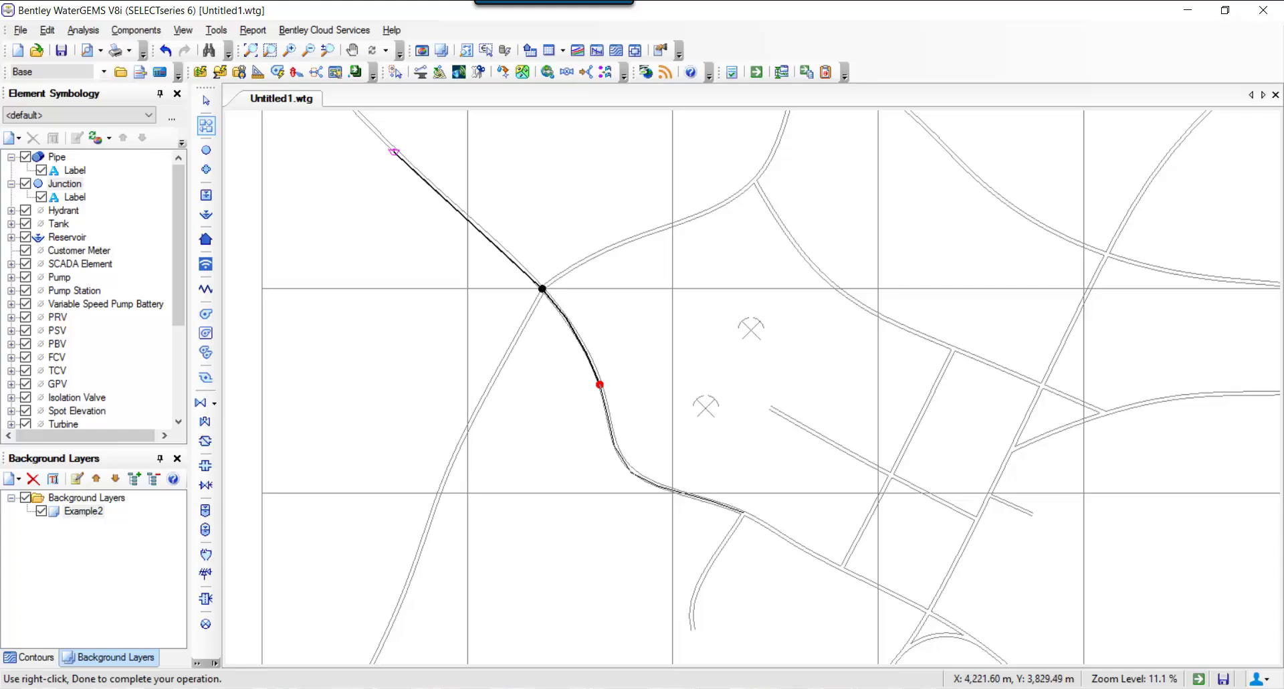
right_click(742, 512)
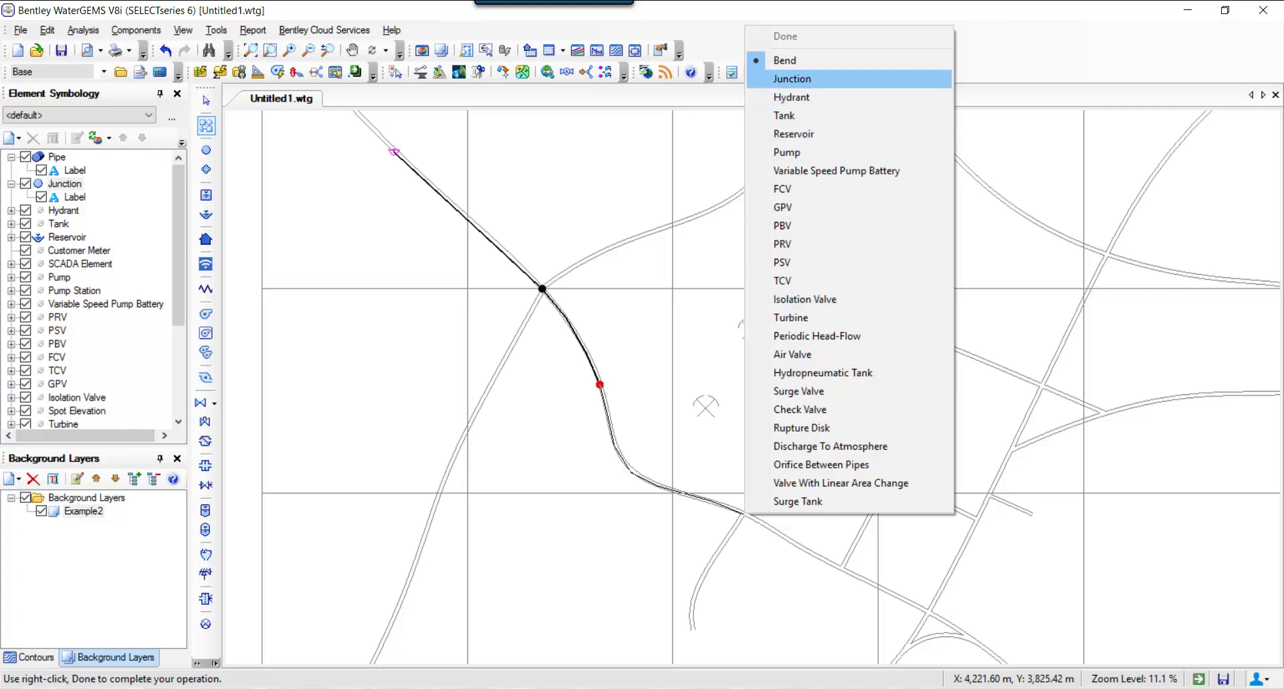
click(796, 79)
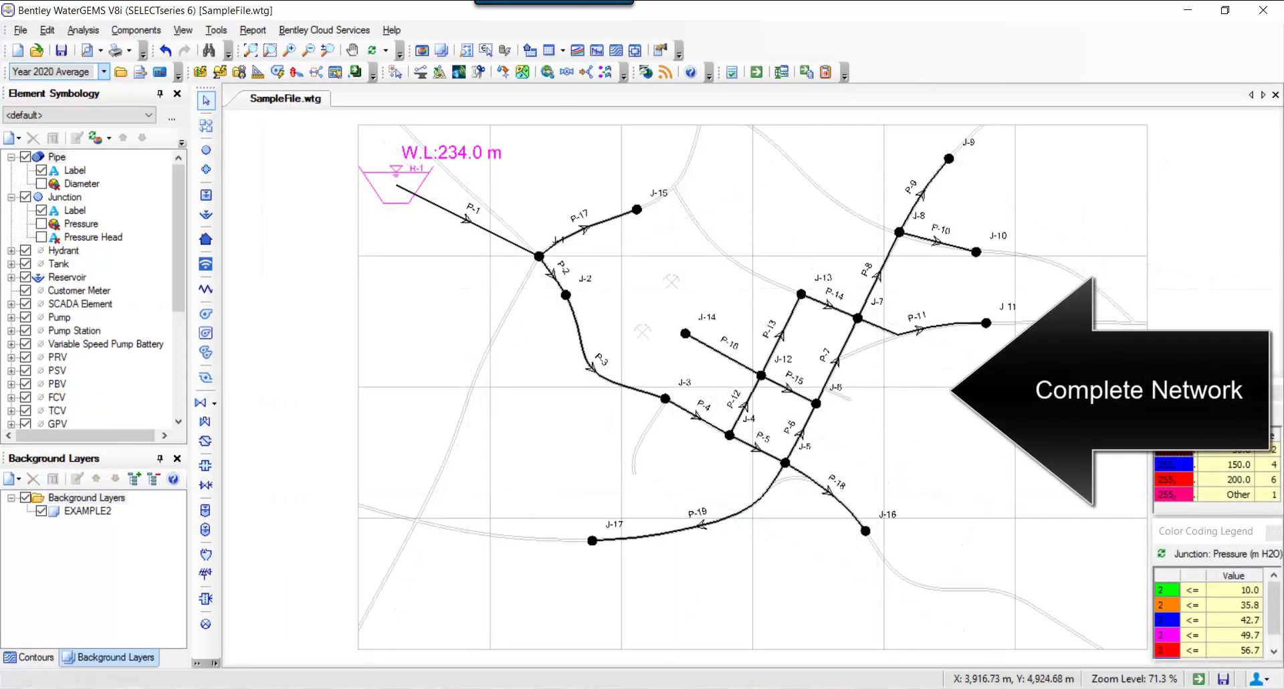
Step: Open the junction FlexTable of the completed SampleFile.wtg network and examine the ground elevations from J-1 to J-16
click(562, 50)
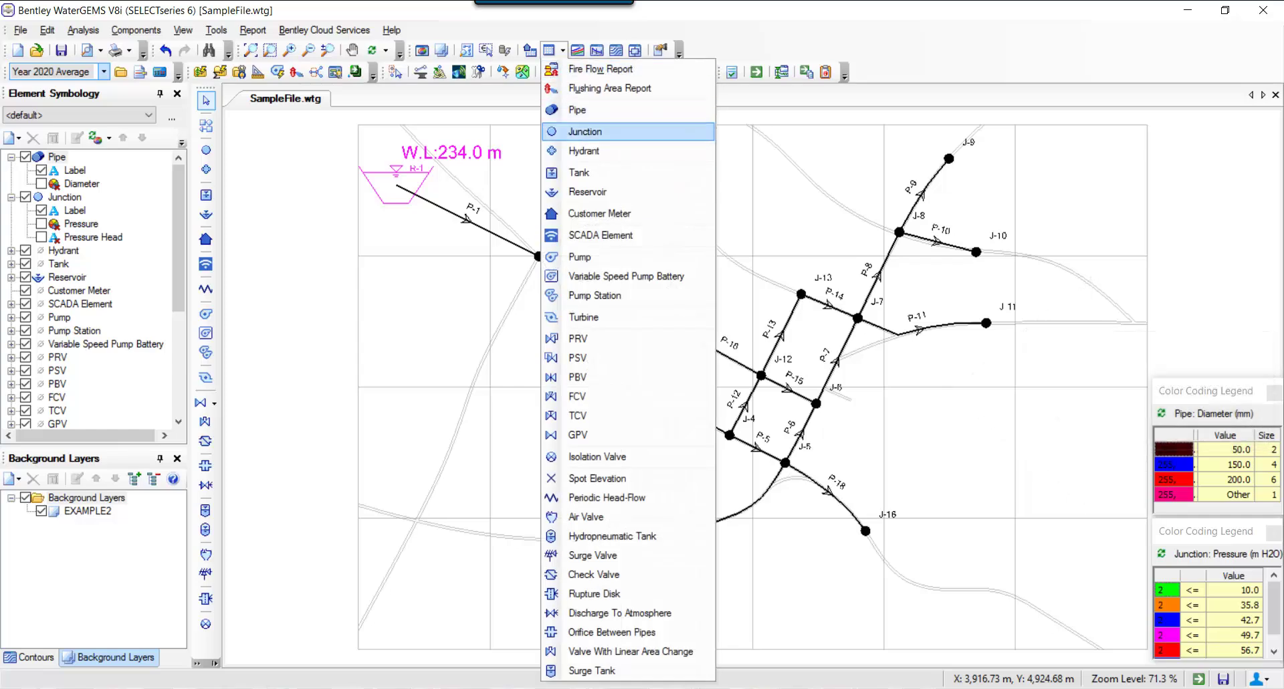
click(585, 132)
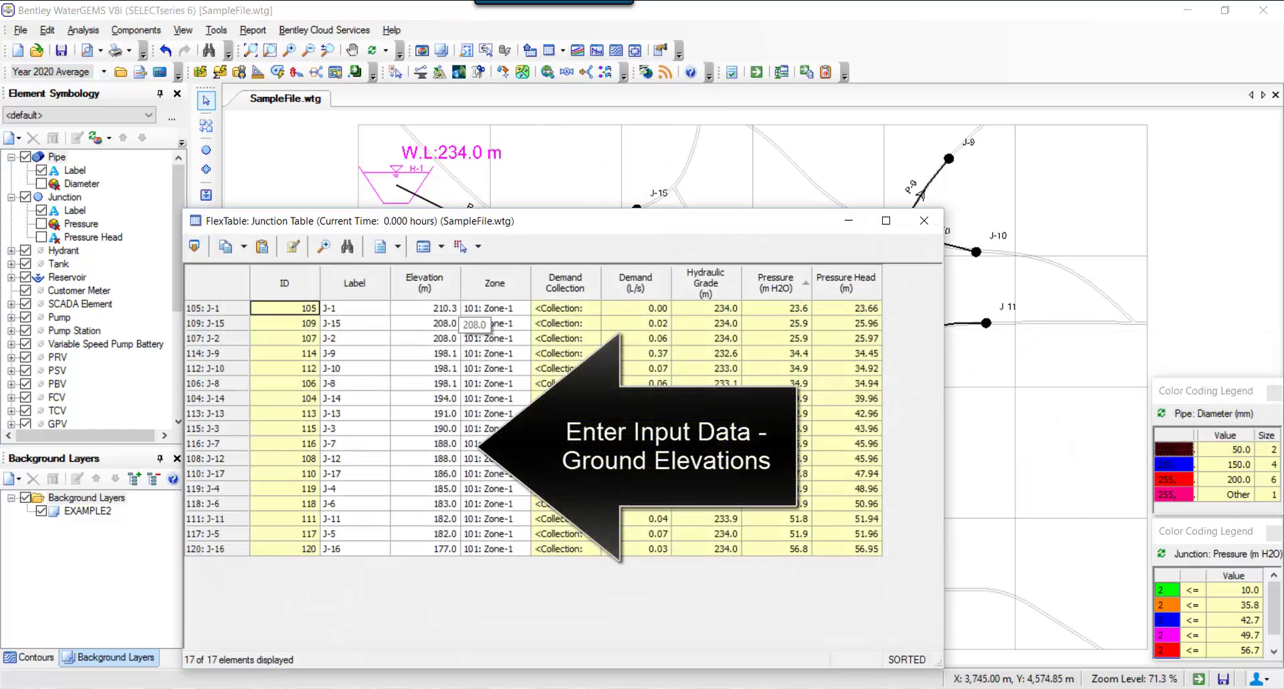
click(441, 308)
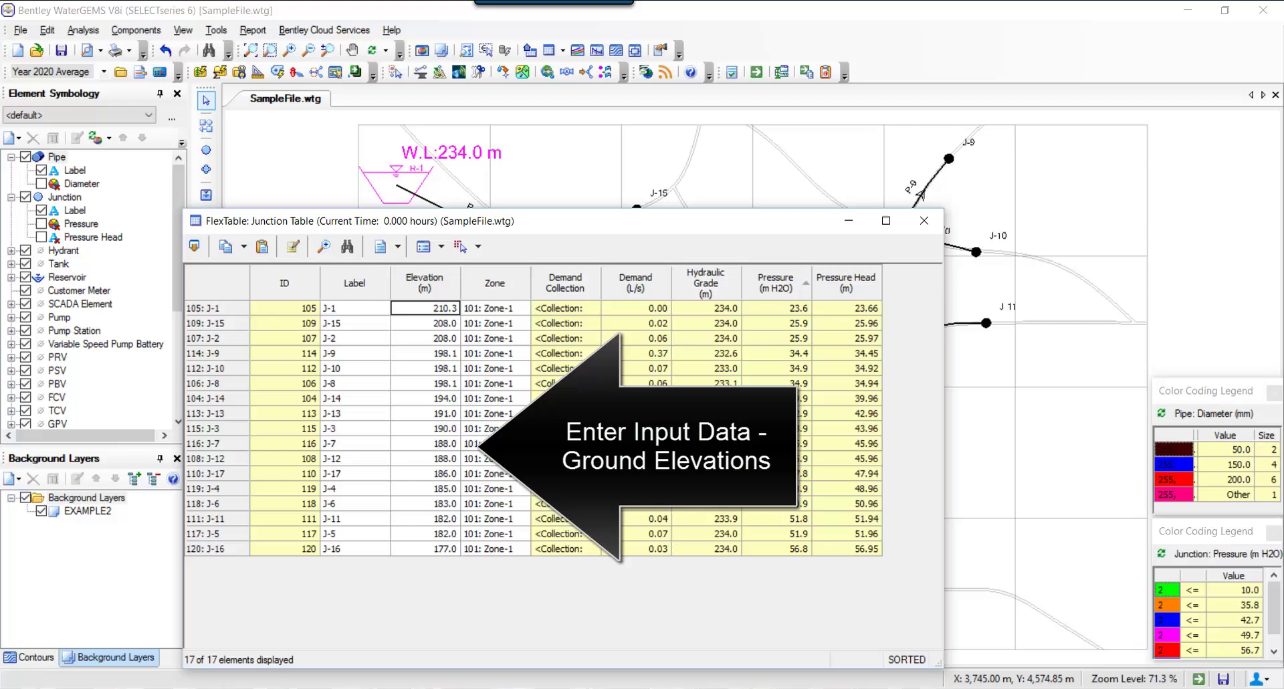
click(441, 548)
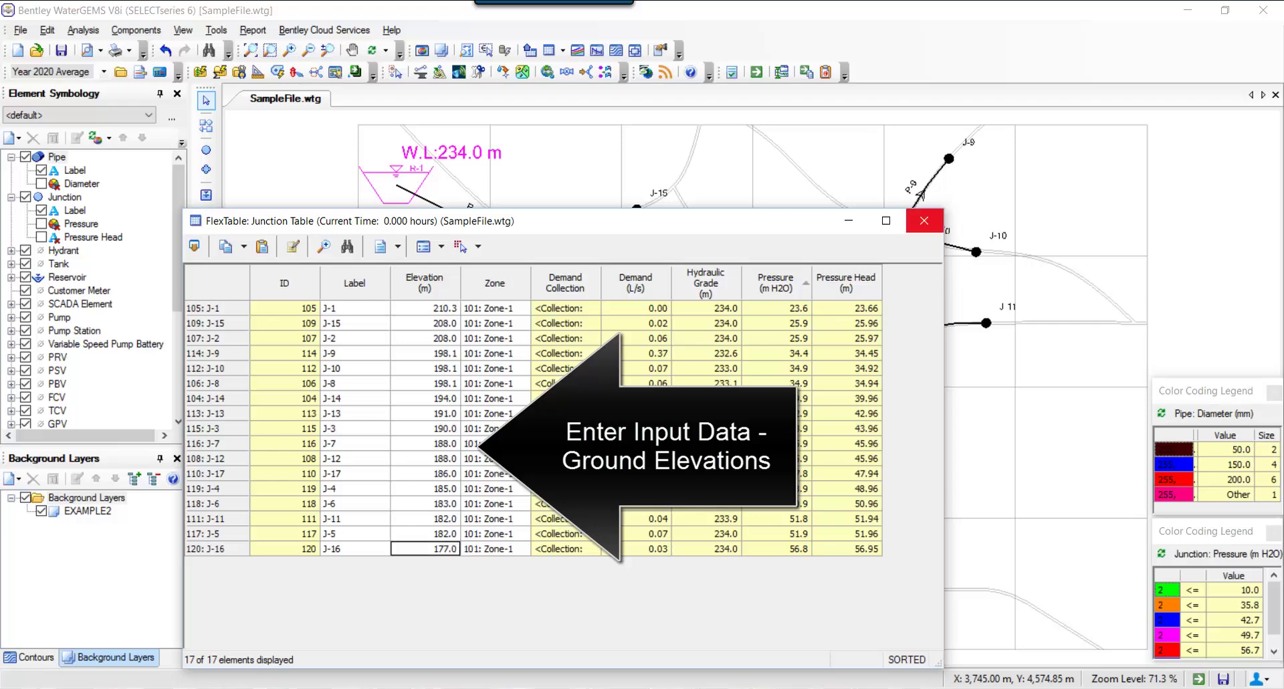
Step: Close the junction table and review the pipe FlexTable's lengths, diameters, materials and Hazen-Williams C values, then close it
click(924, 221)
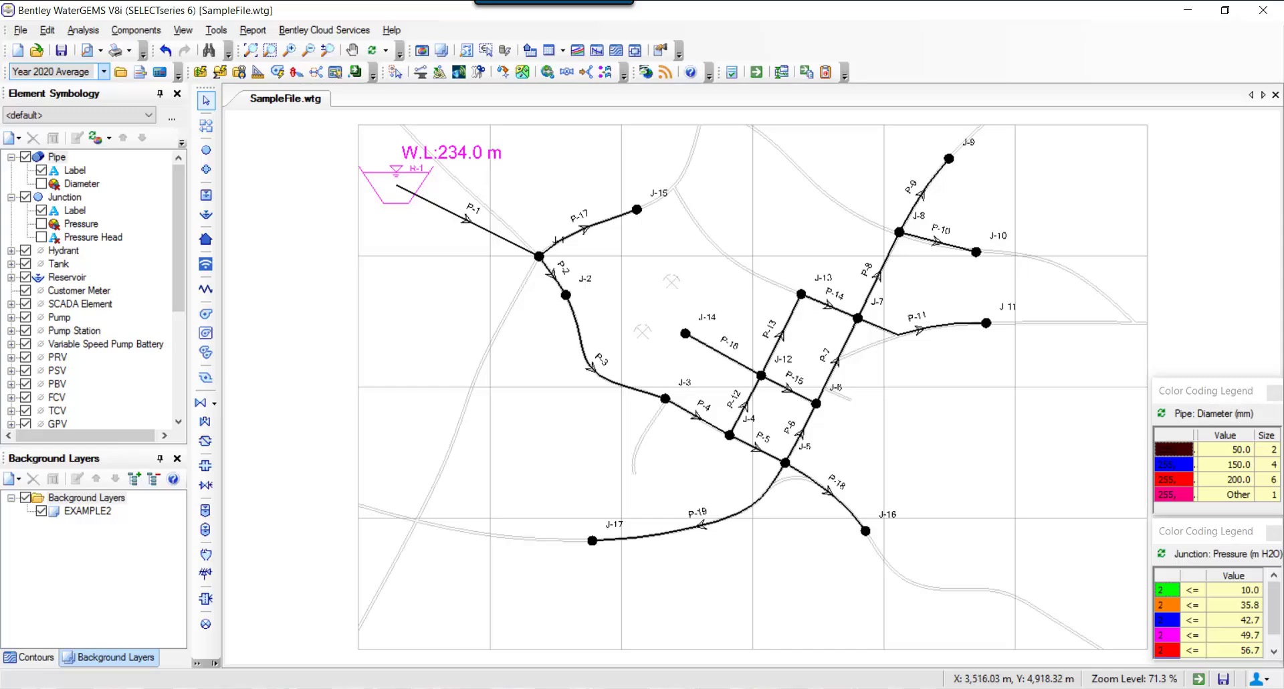
click(563, 50)
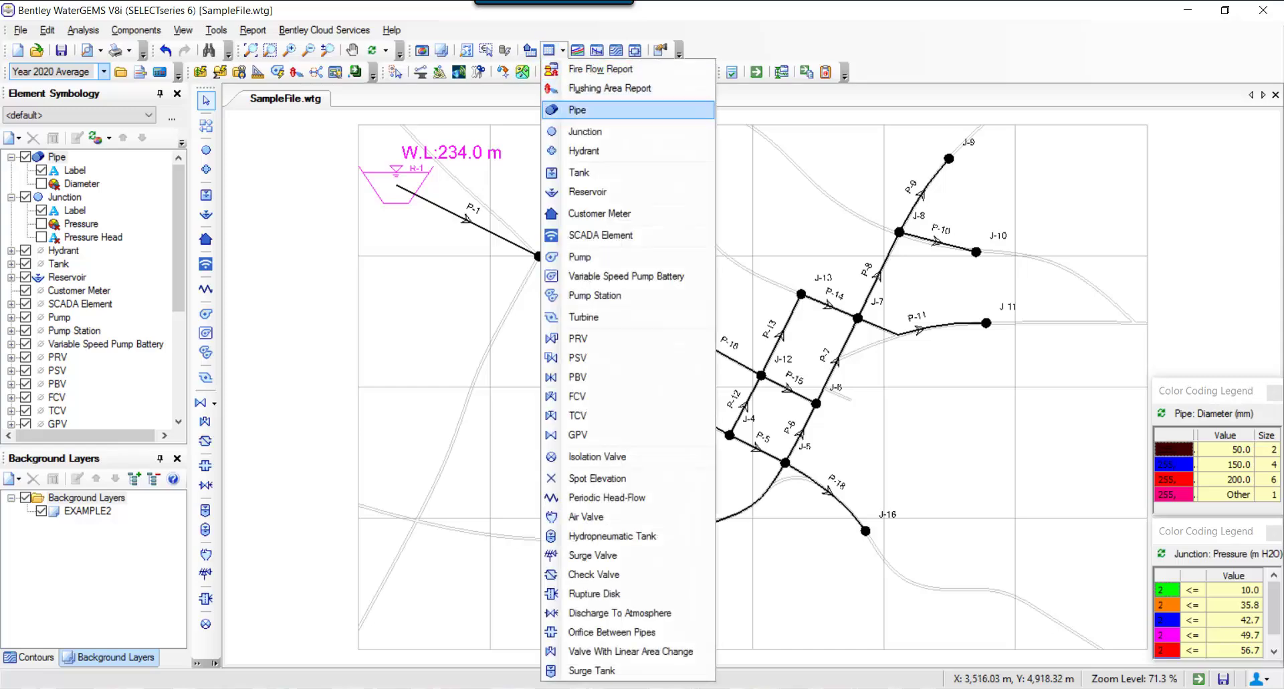
click(576, 109)
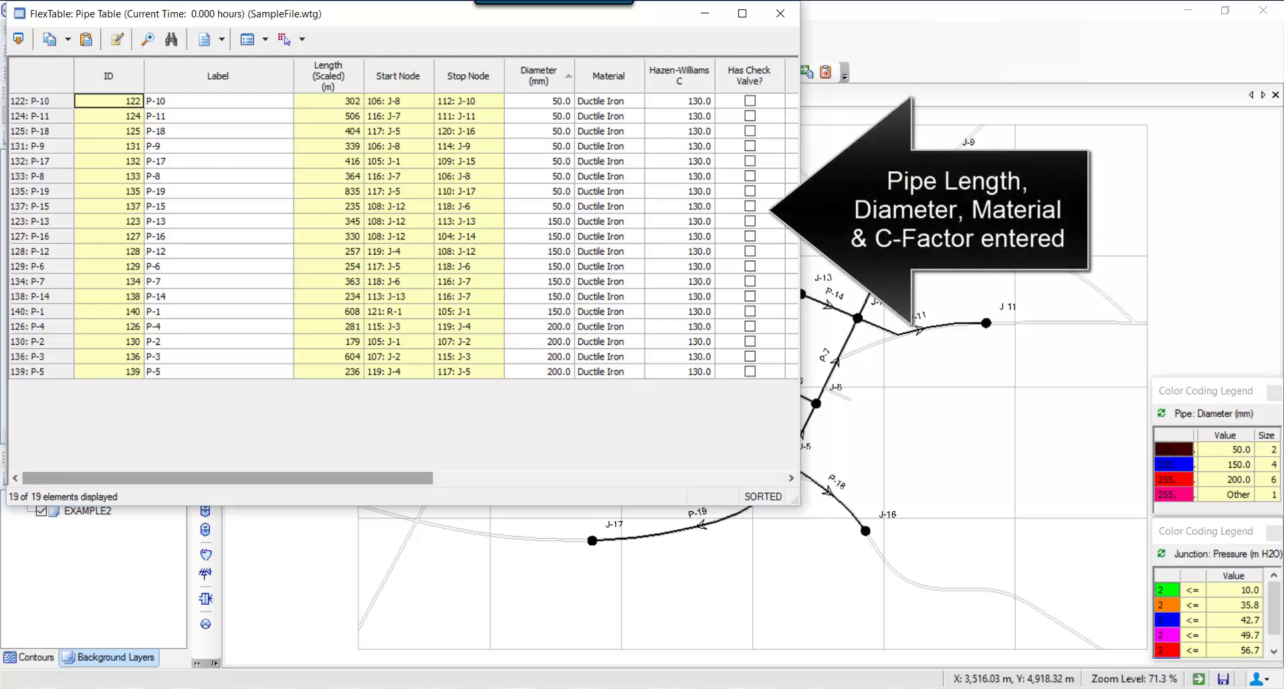
drag(227, 478, 264, 478)
scroll(401, 234, right, 2)
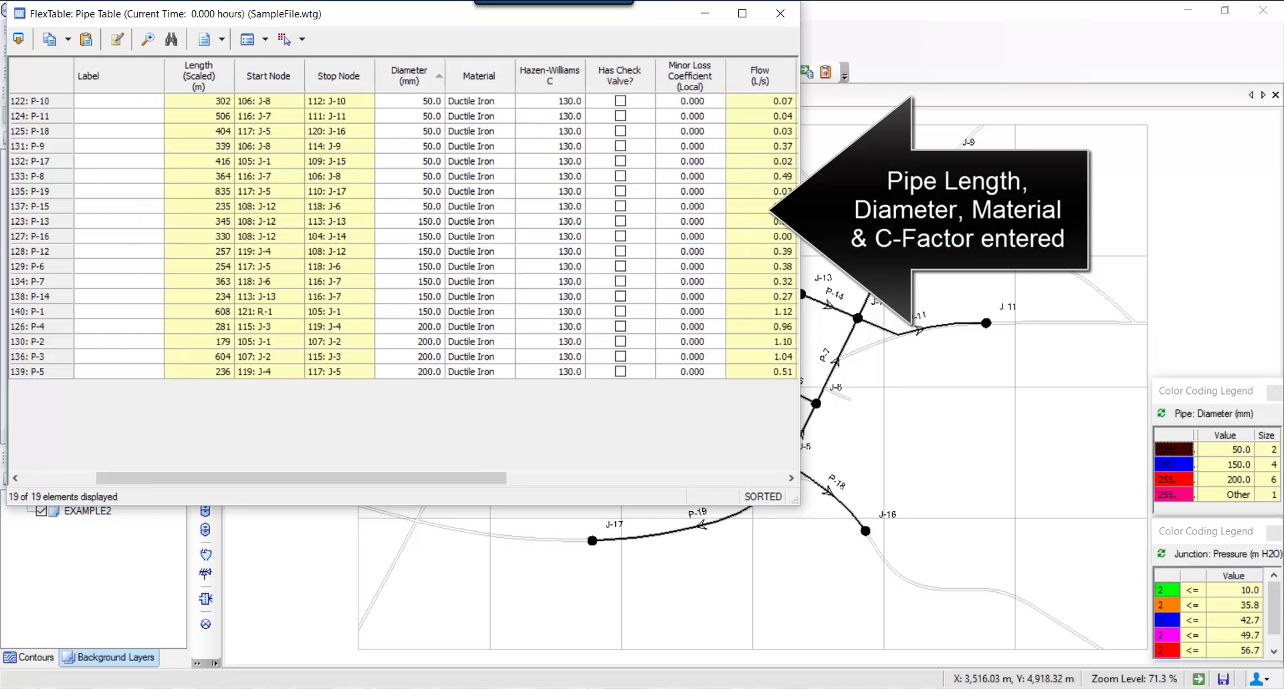
click(780, 14)
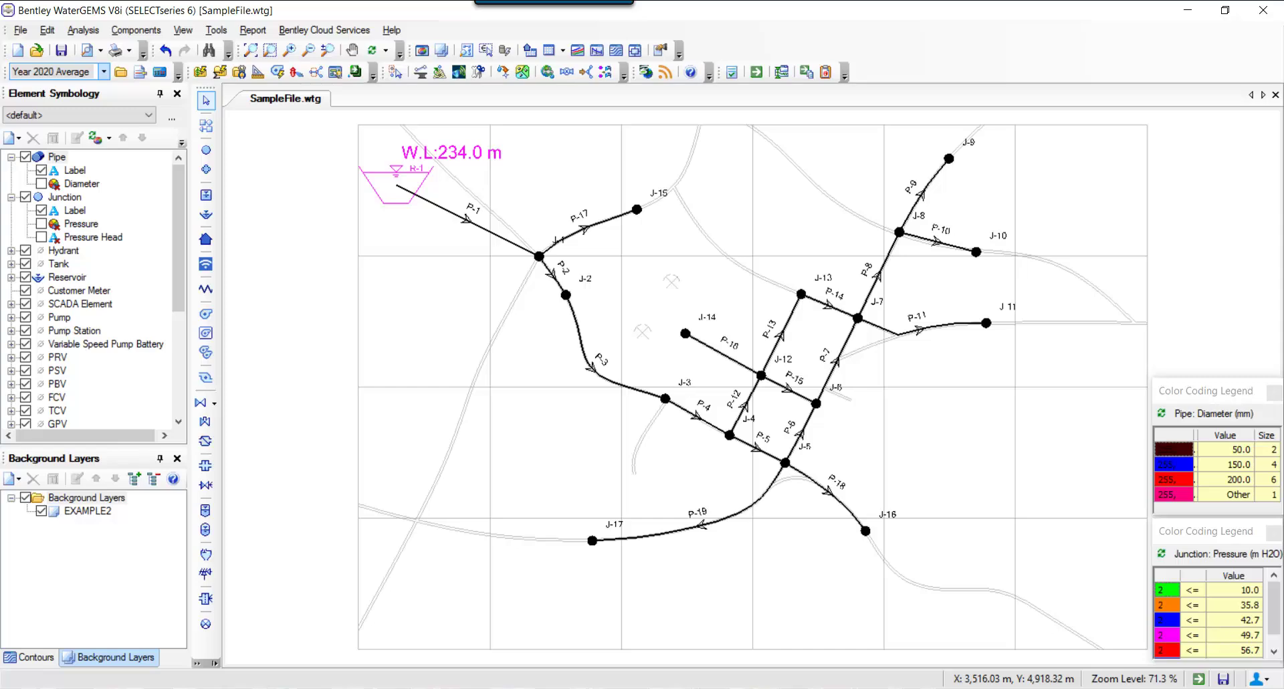
Step: Change the base demand unit for junctions to L/day in the Demand Control Center and close it
click(216, 30)
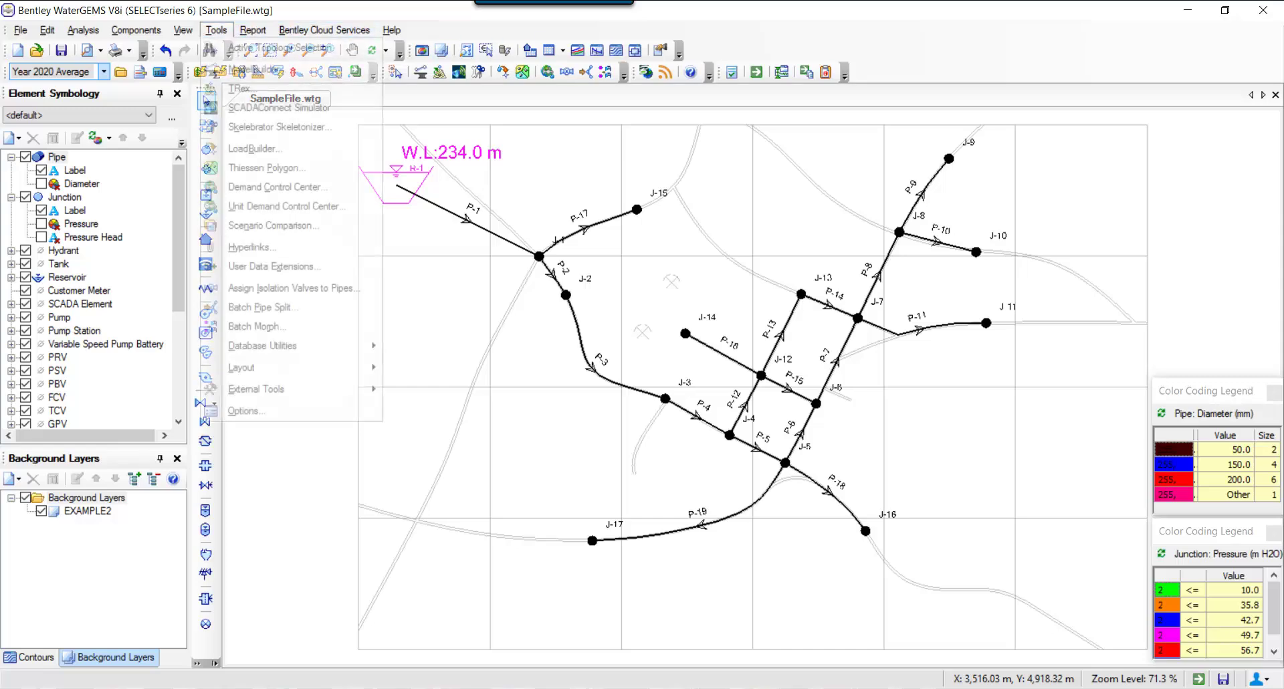
click(277, 186)
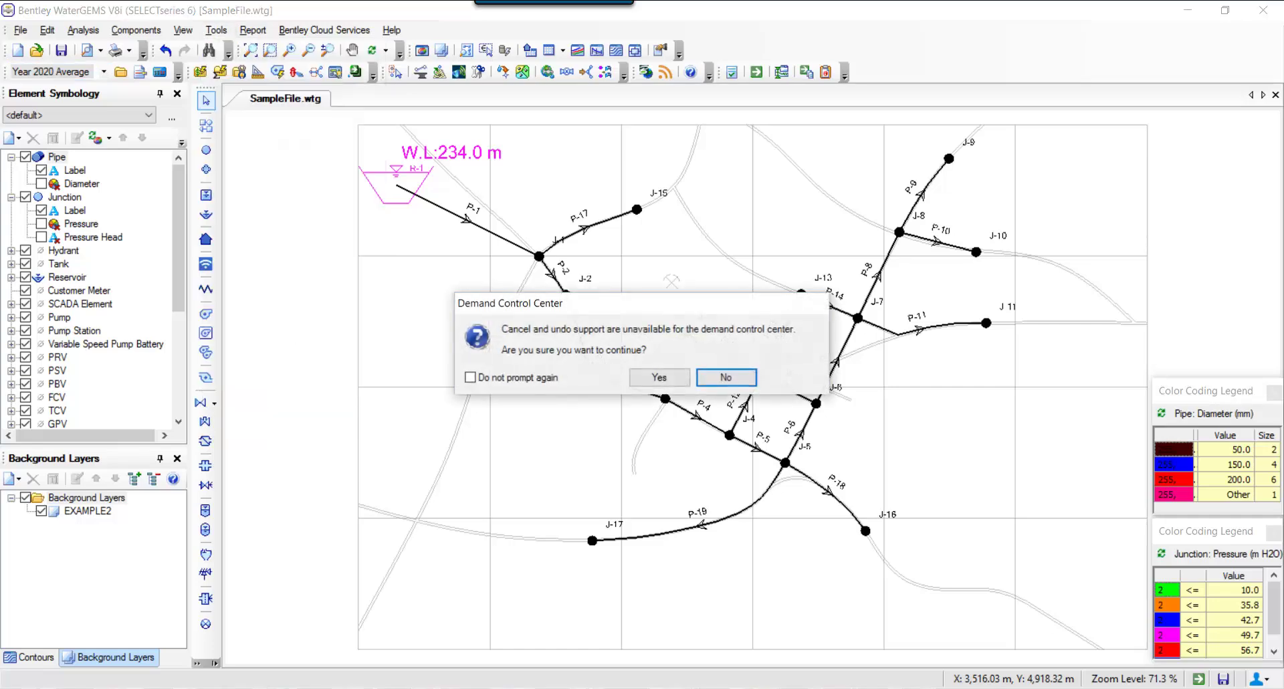
click(658, 377)
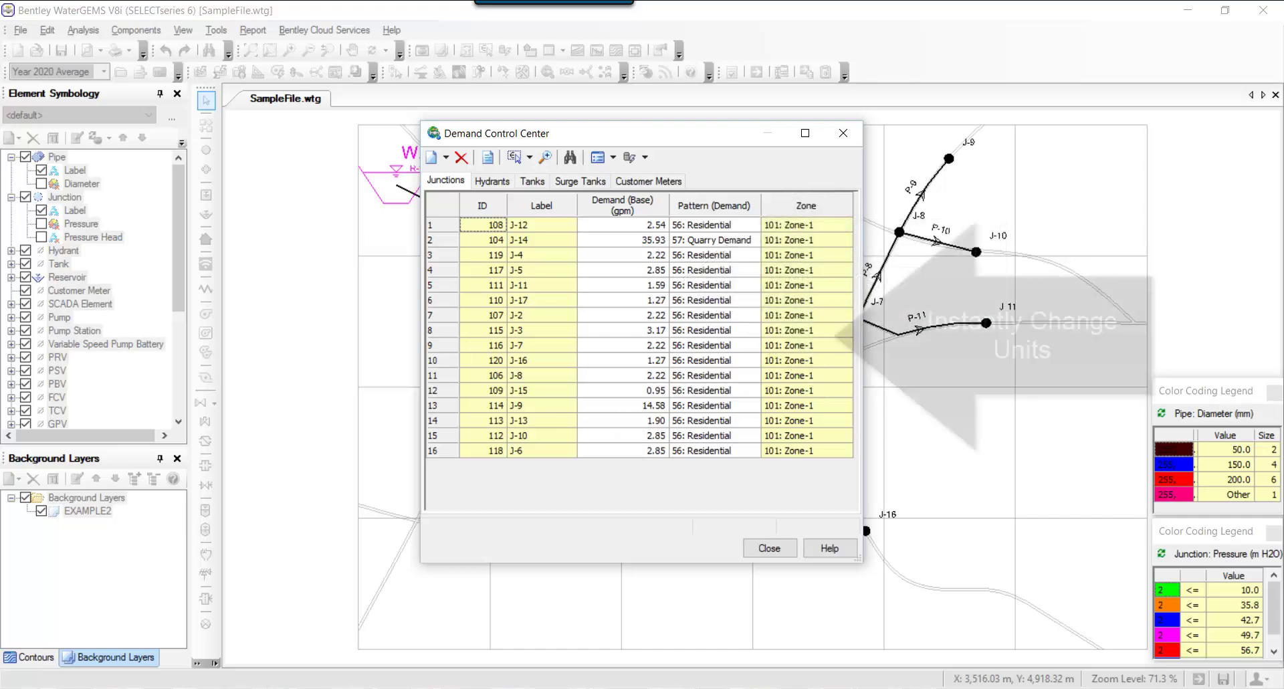
right_click(624, 213)
click(705, 224)
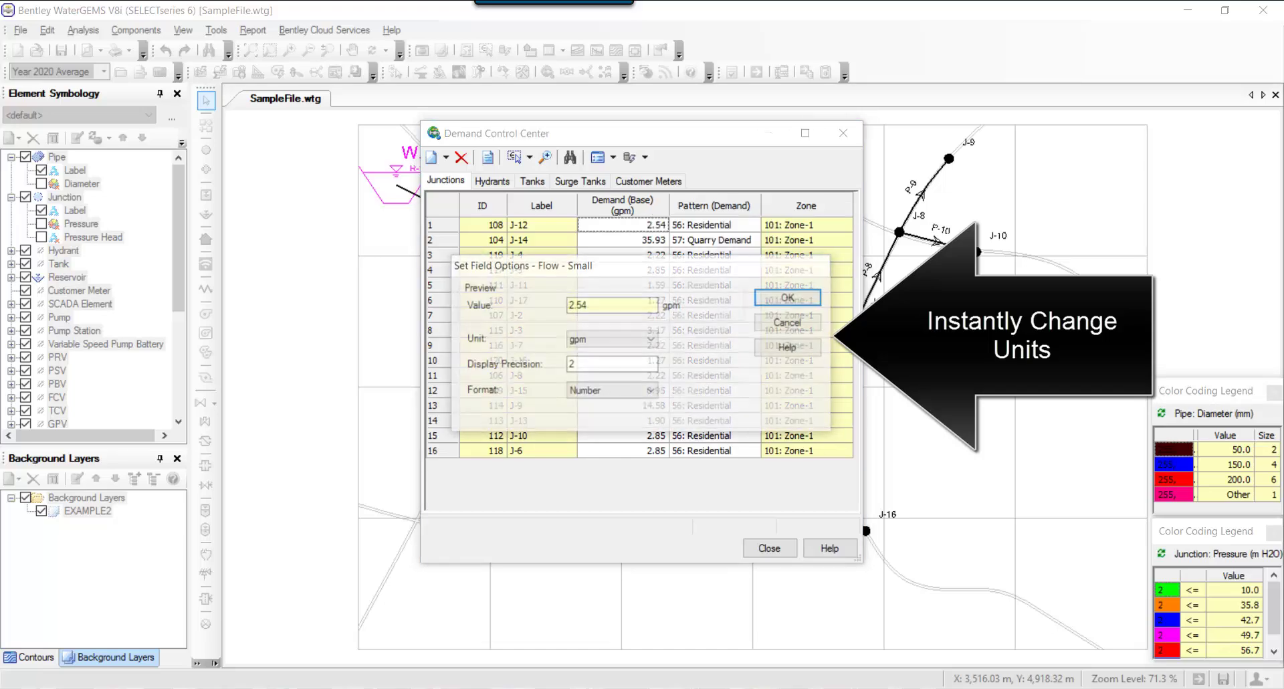
click(651, 339)
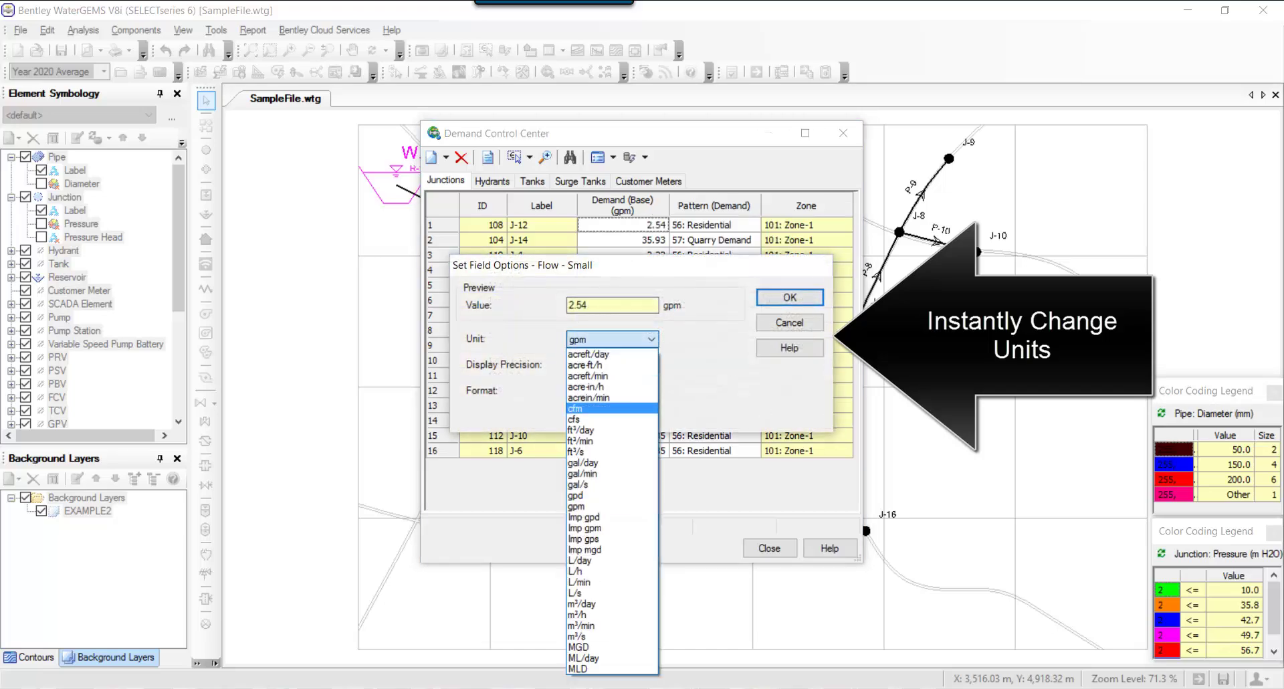
click(580, 560)
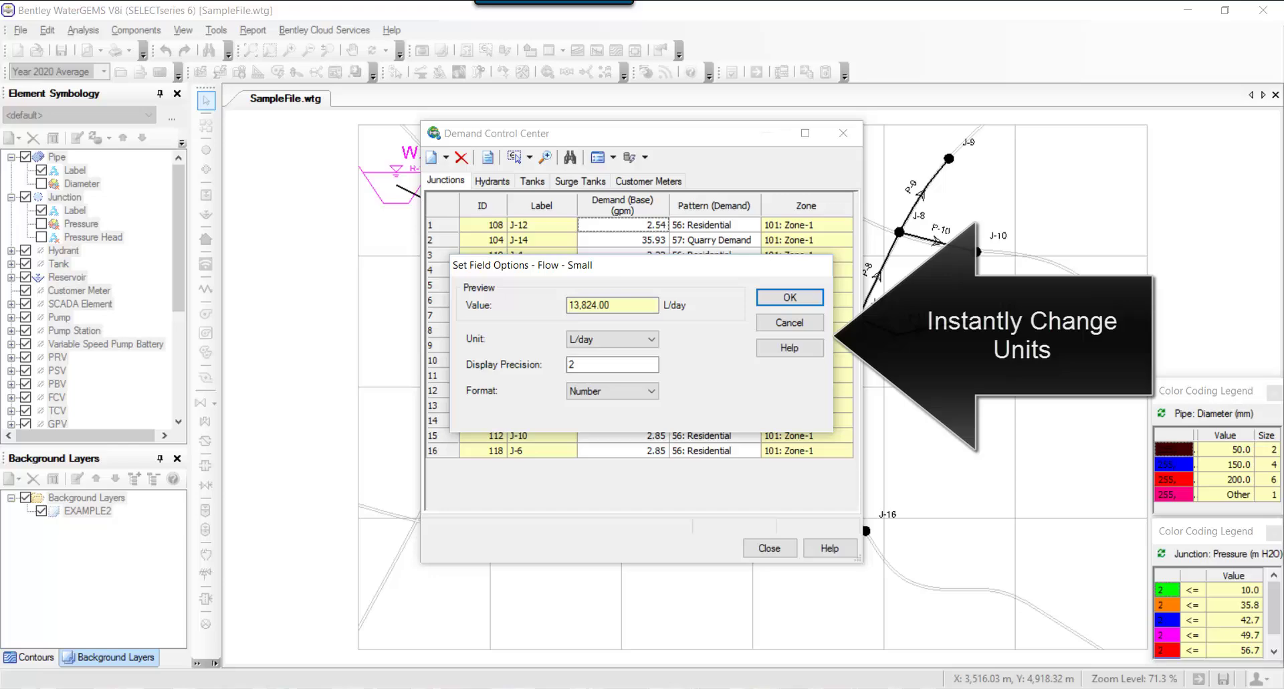
click(790, 298)
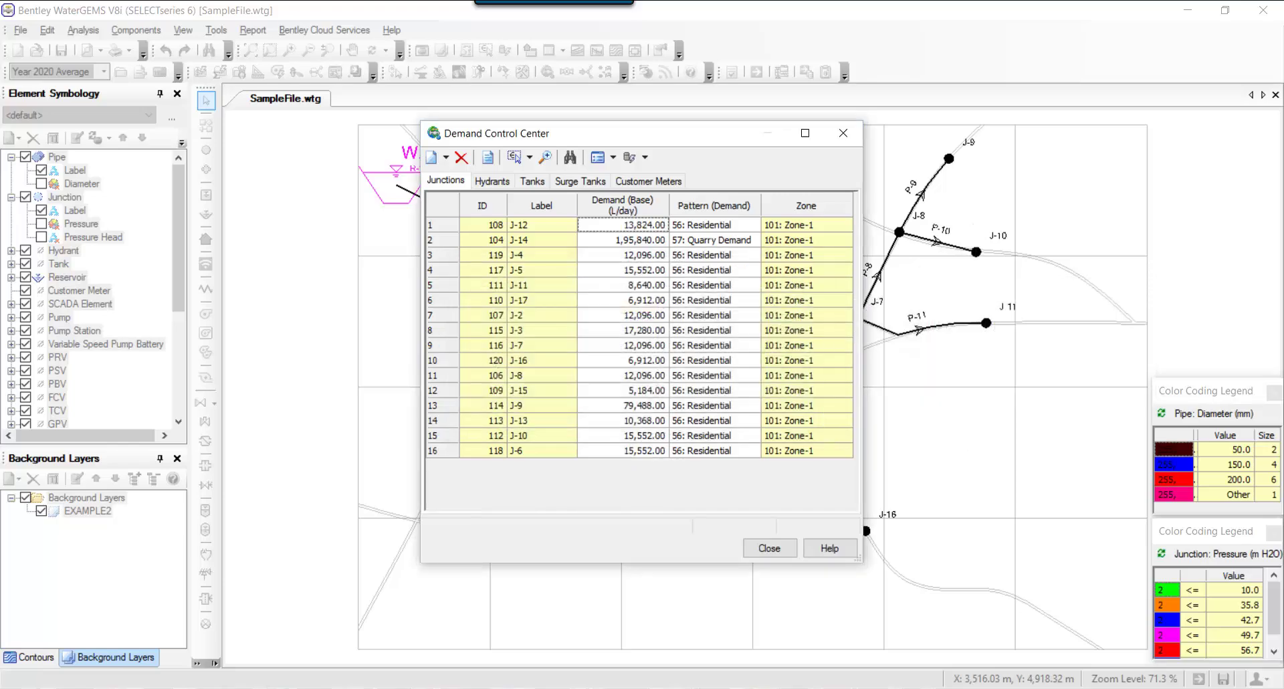
click(768, 548)
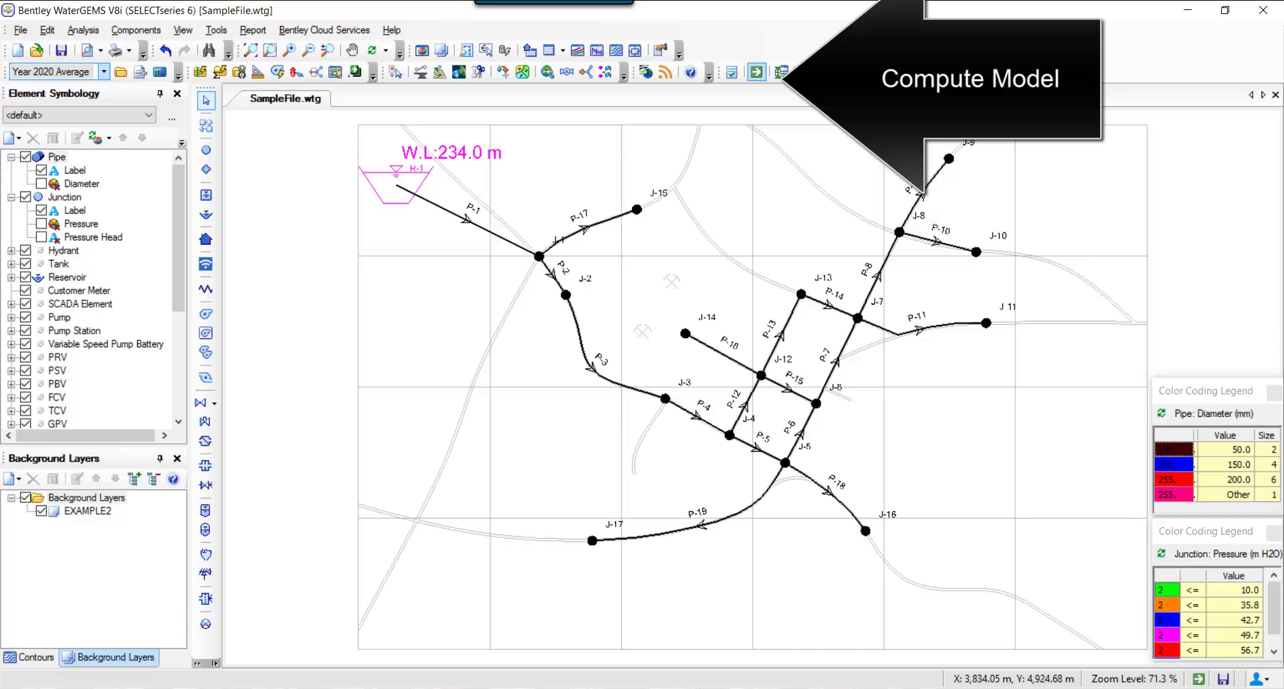
Step: Compute the Year 2020 Average scenario and display the Pressure Head annotation at the junctions
click(756, 72)
key(F5)
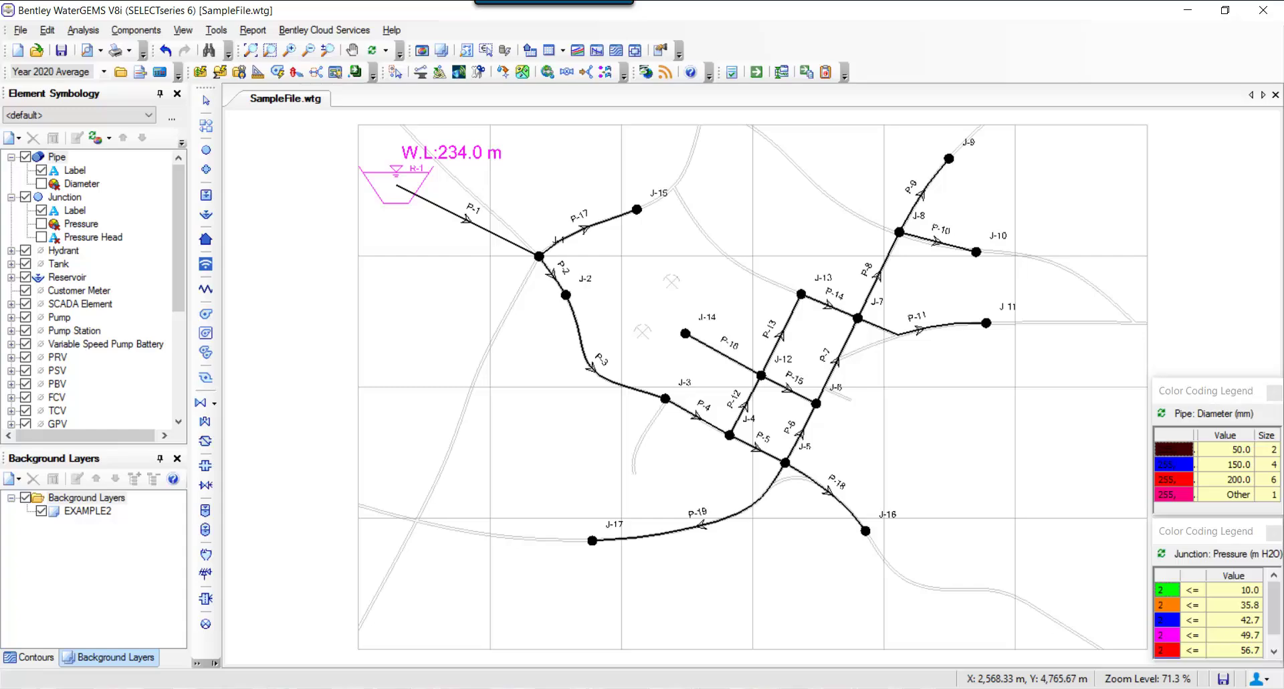
click(41, 238)
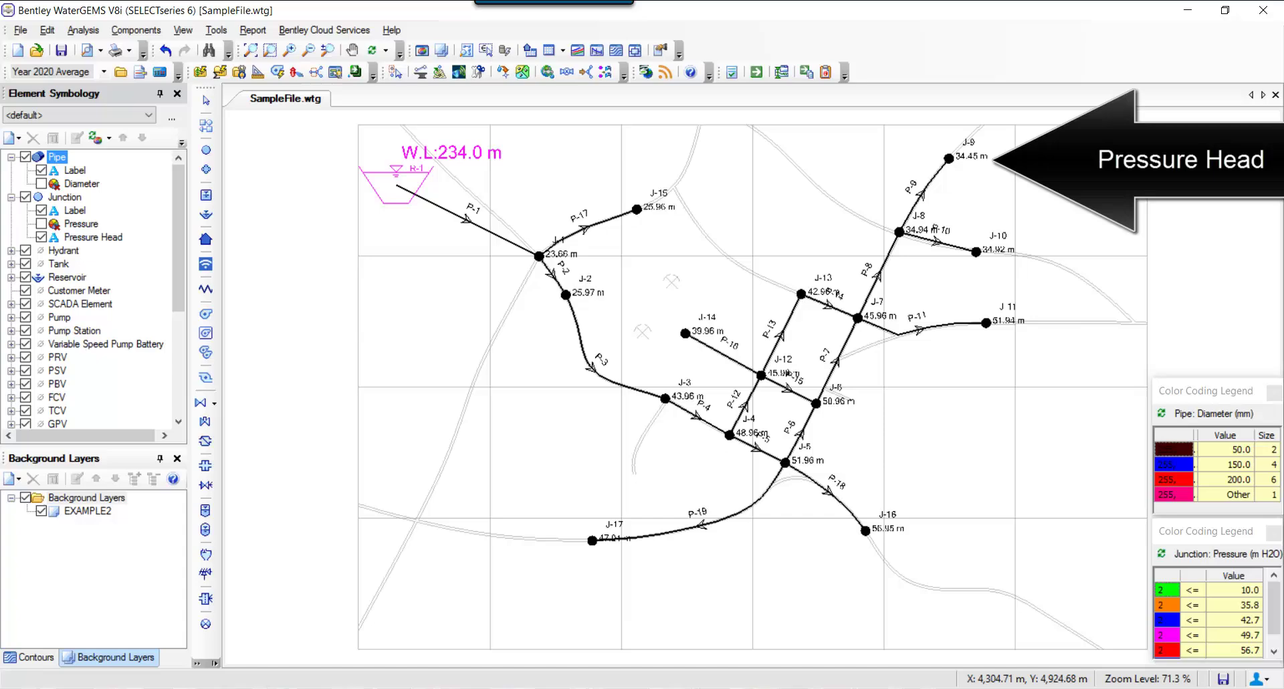
Step: Play the Year 2020 Average results through the Time Browser, watch junction pressure heads change, and return to the full network
click(781, 72)
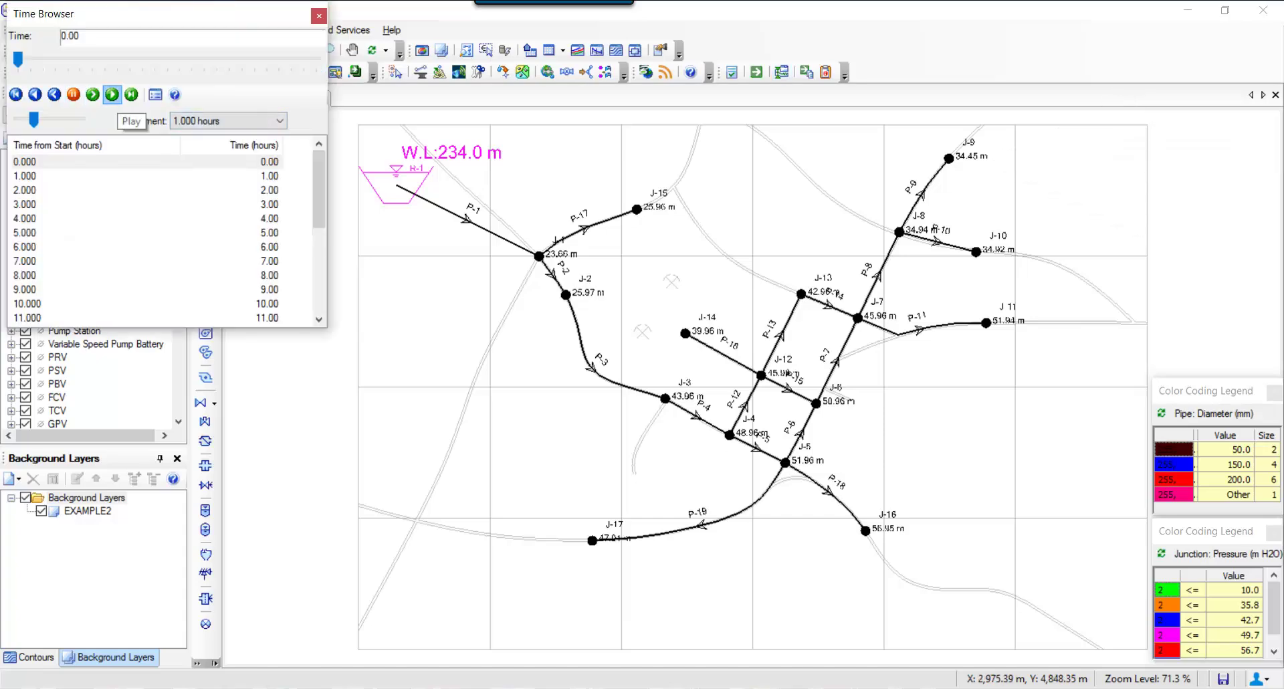
click(112, 95)
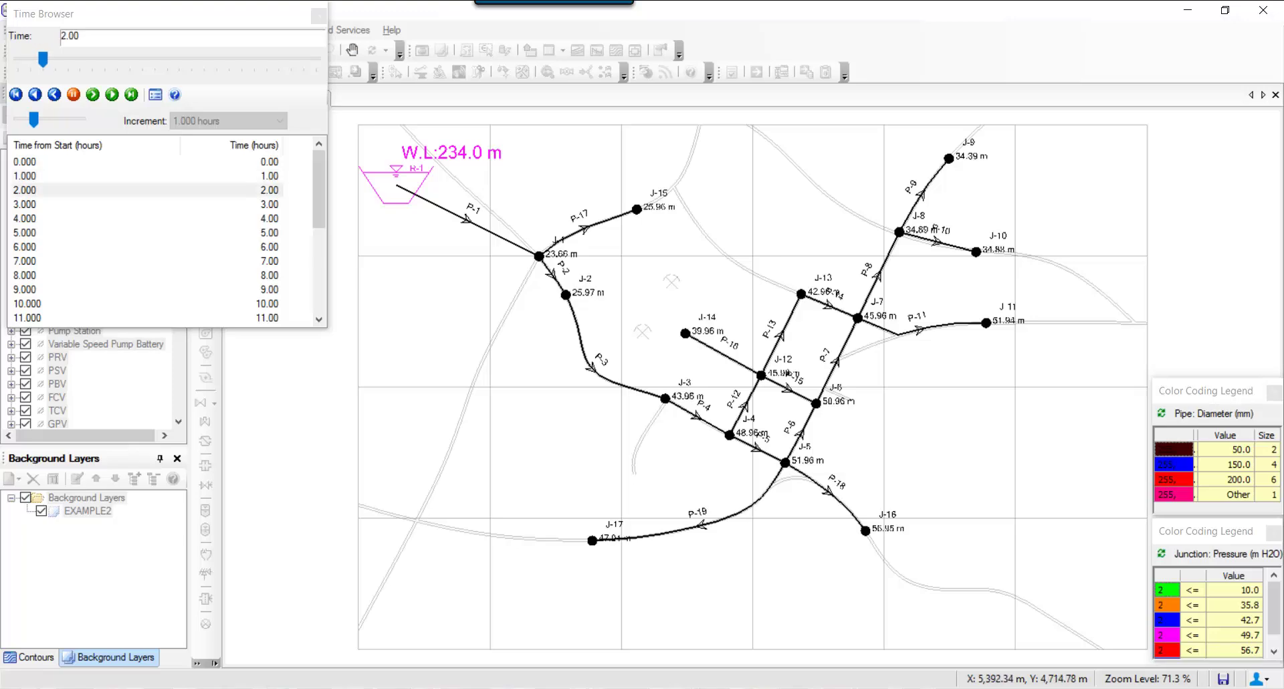
scroll(967, 139, up, 1)
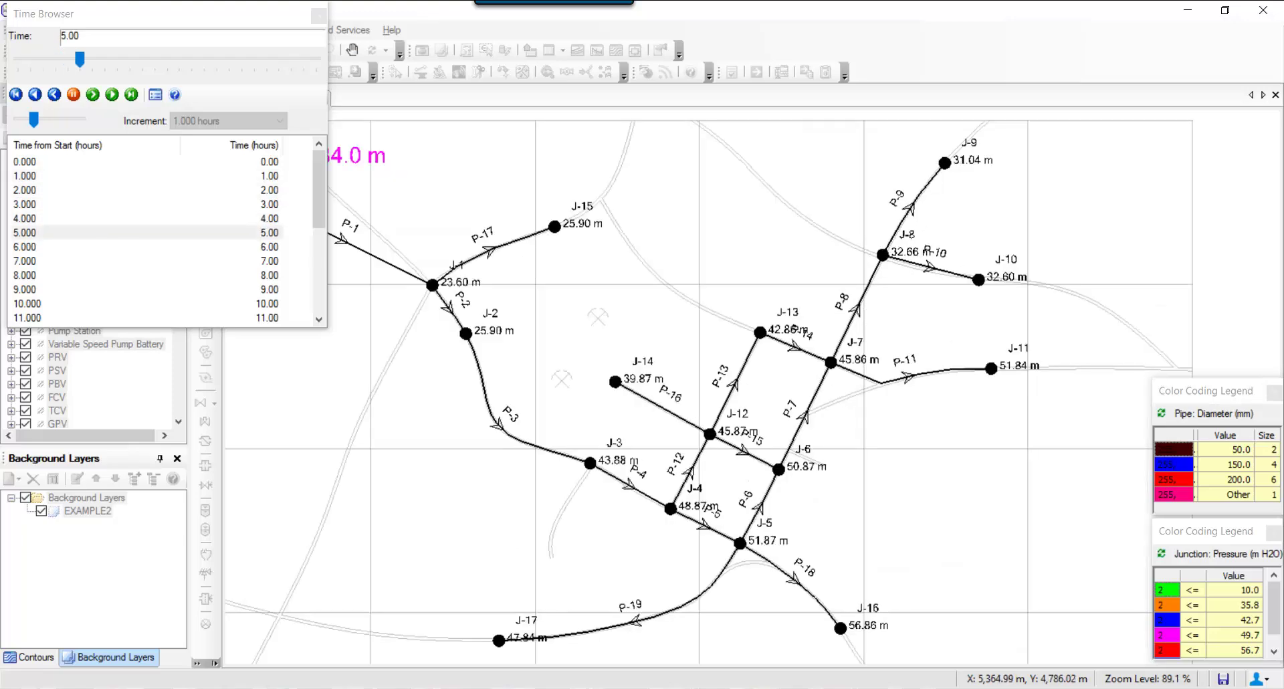
scroll(955, 178, up, 1)
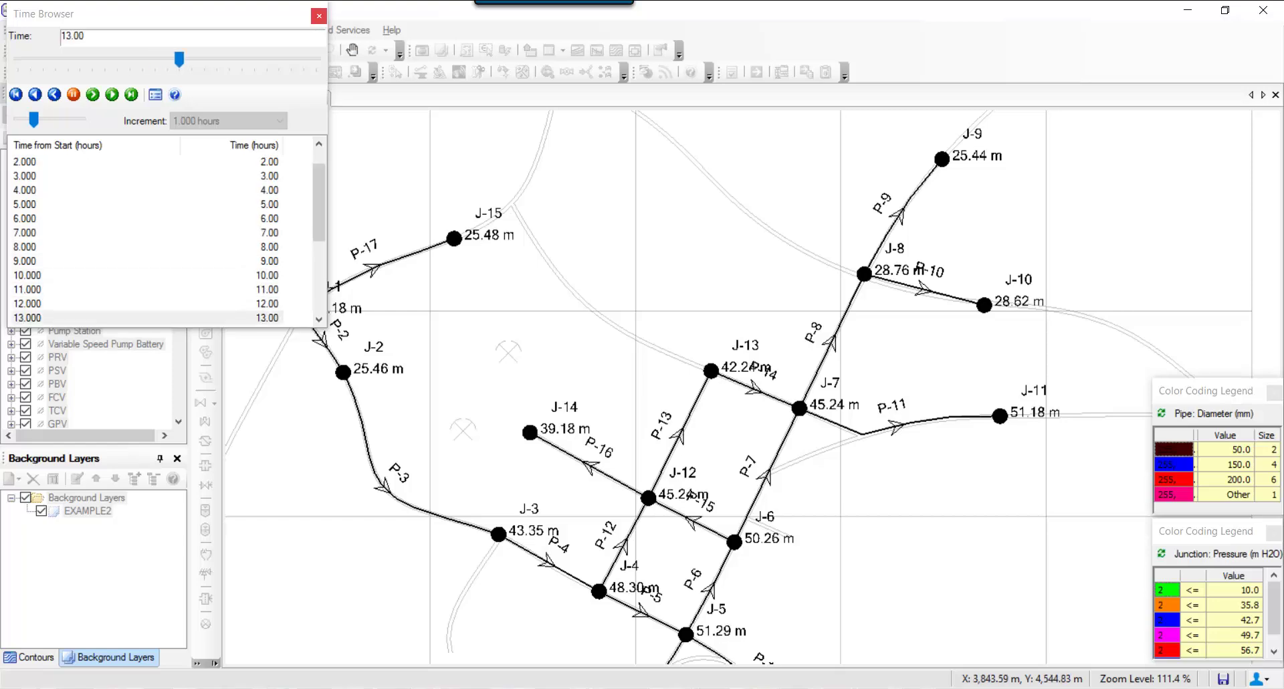
click(319, 15)
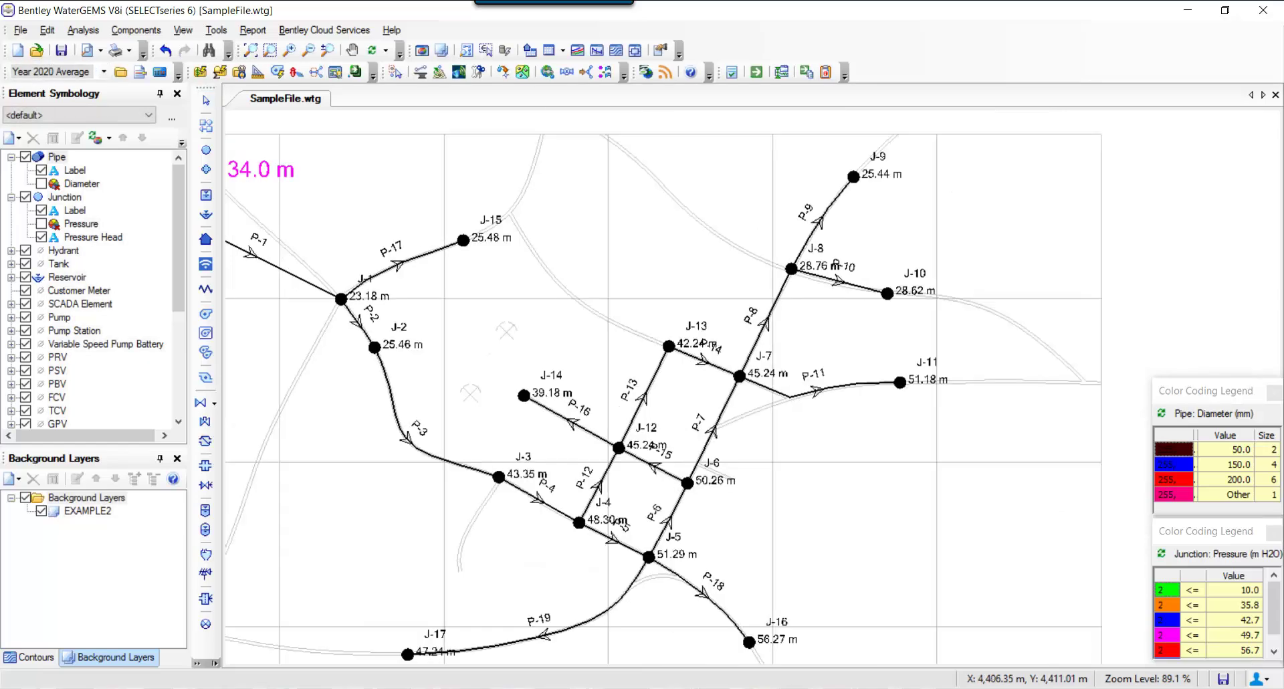
scroll(560, 286, down, 1)
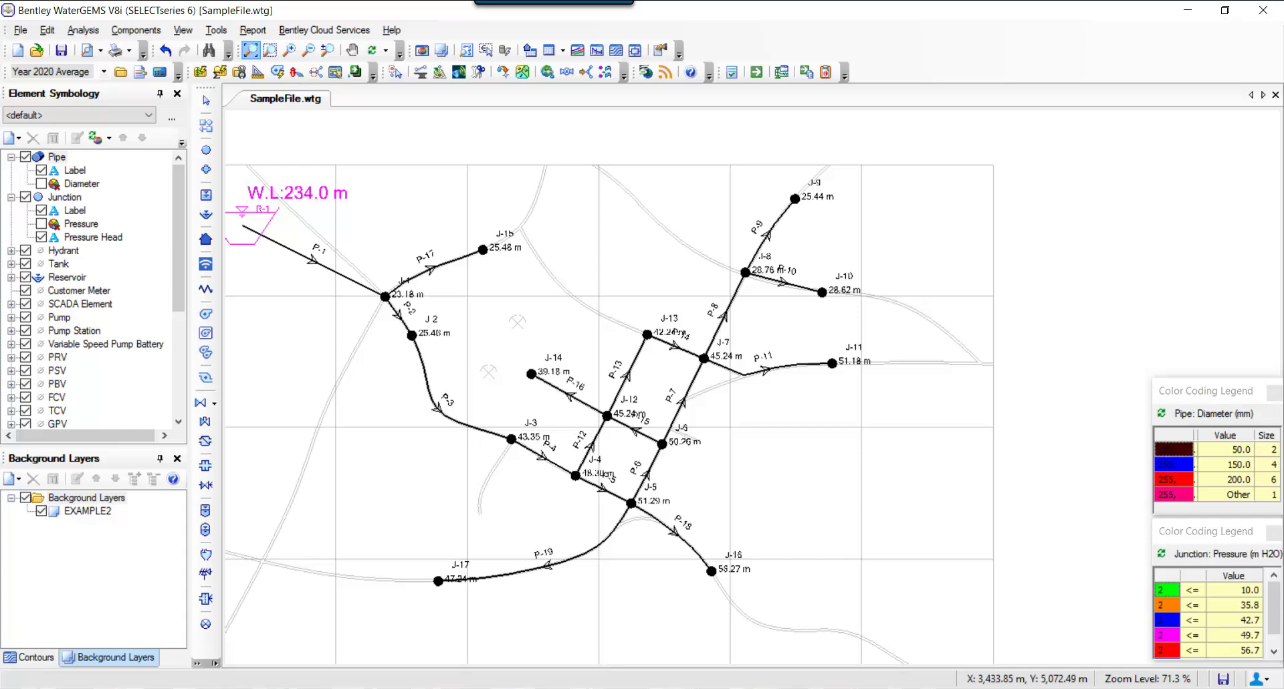
click(251, 50)
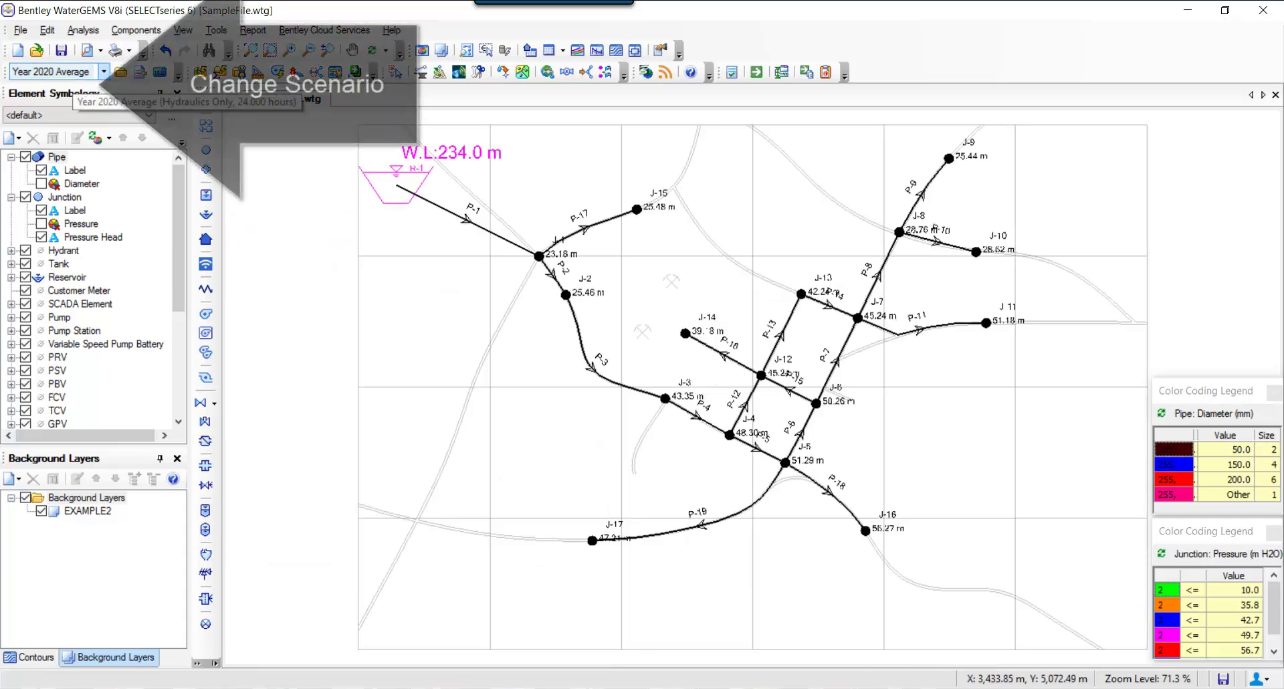
Step: Switch the active scenario to Year 2020 Peak, compute it, and dismiss the user notifications and calculation summary
click(80, 71)
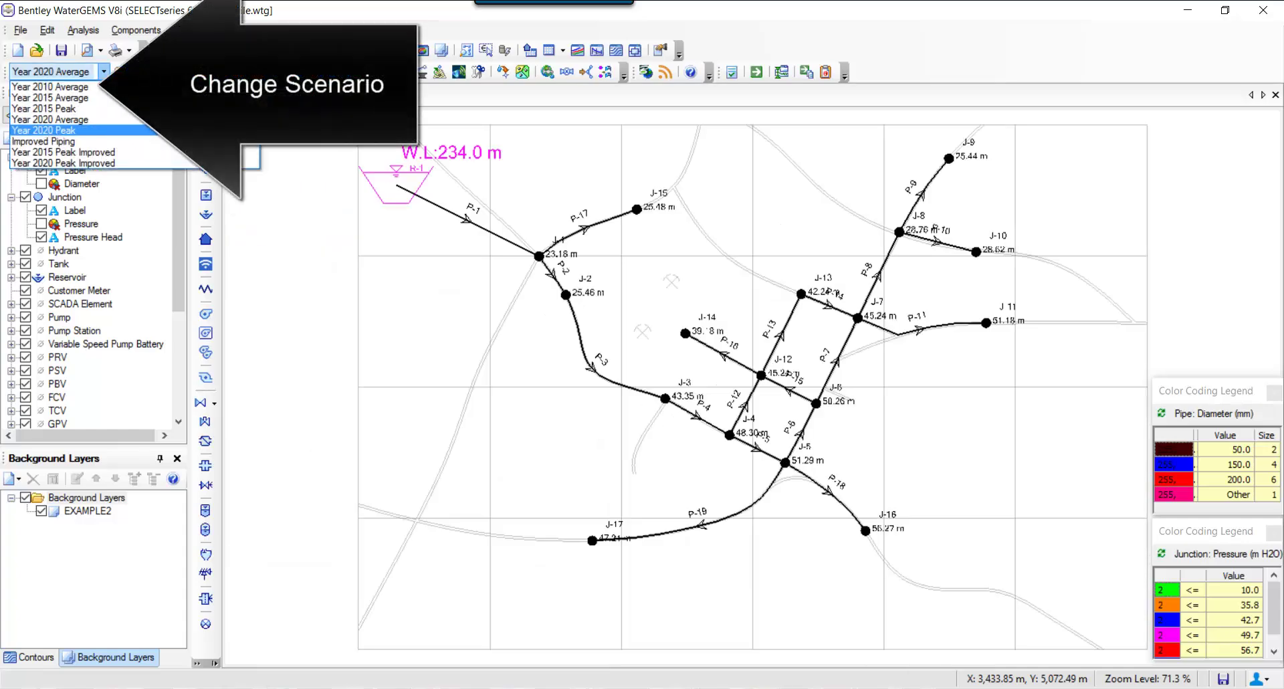
click(56, 130)
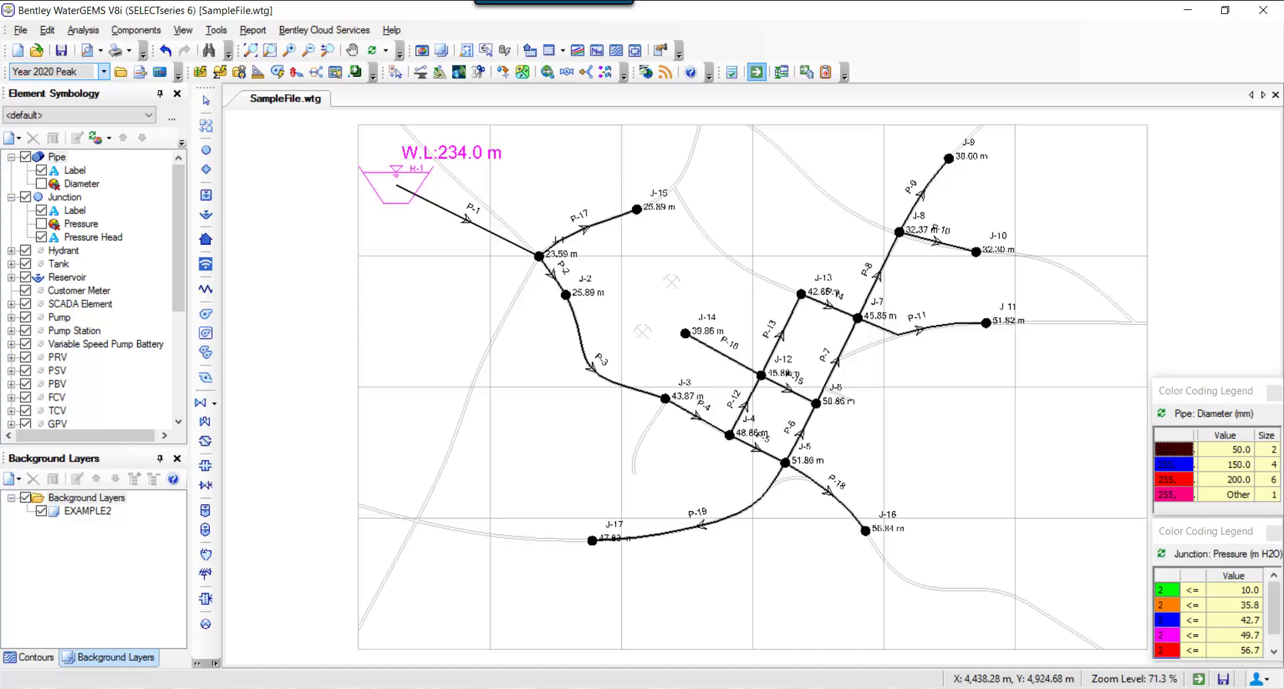
click(756, 71)
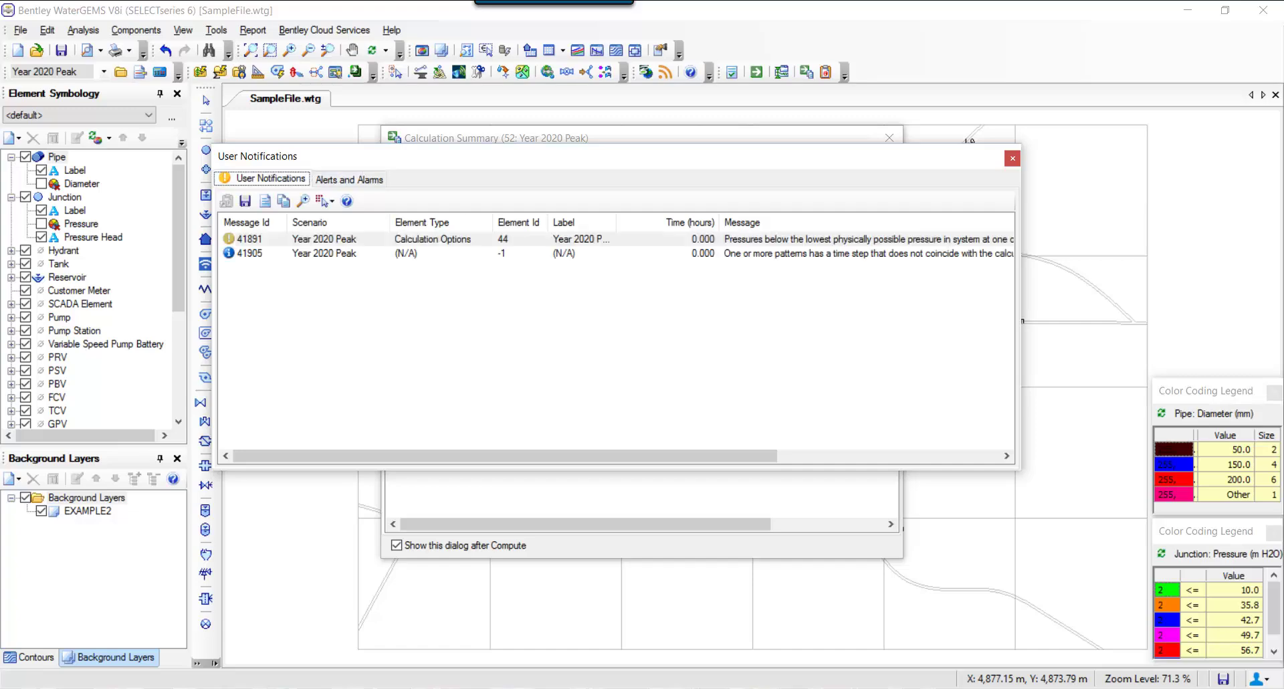
click(1012, 158)
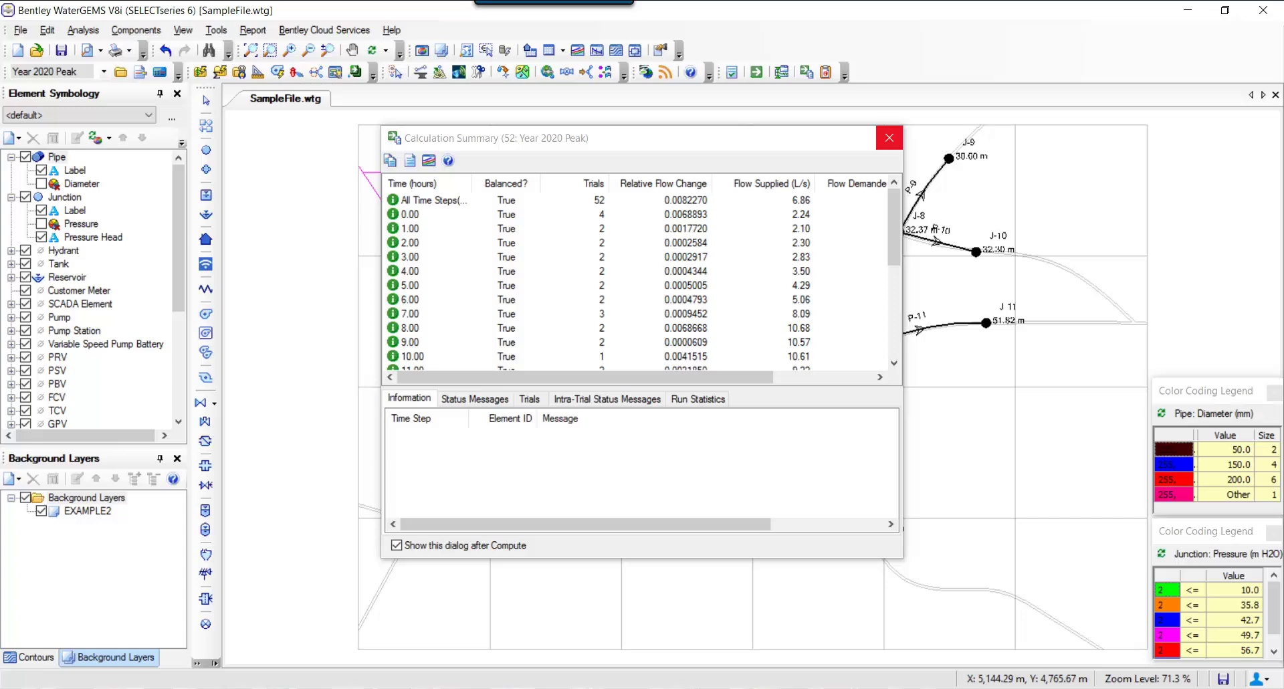
click(889, 137)
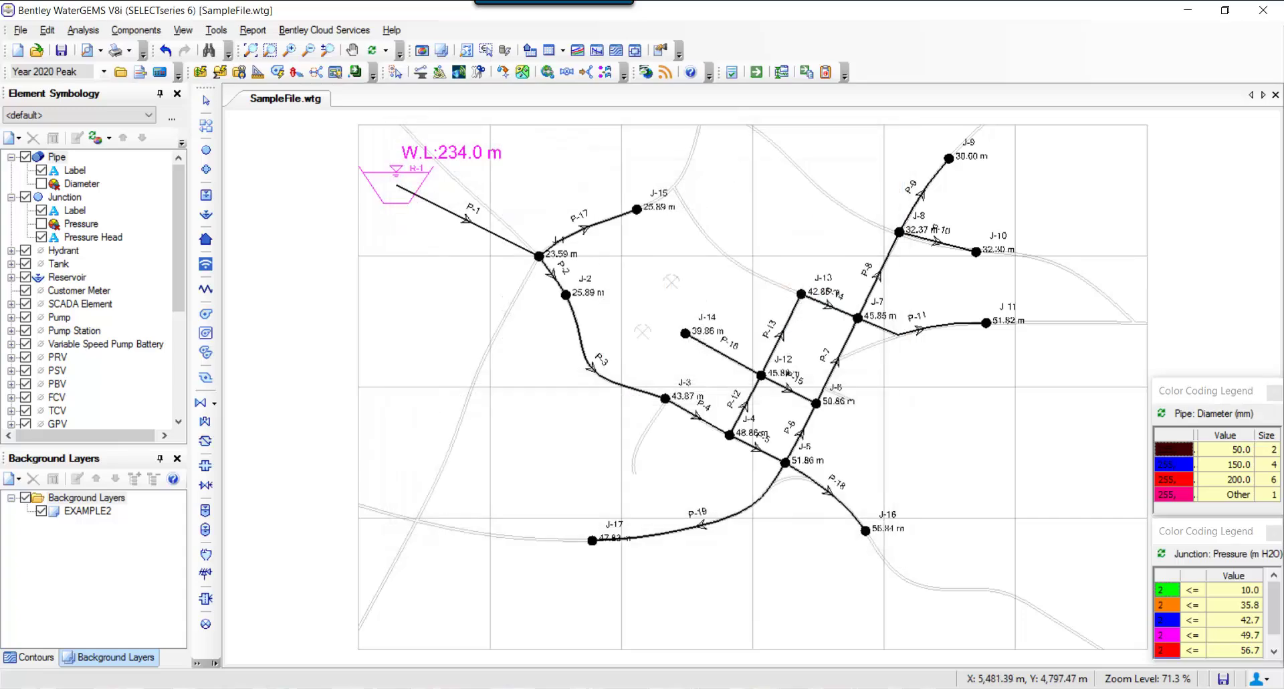
Step: Play the Year 2020 Peak results over time, examine pressure heads around J-8 to J-10, and return to the full network
scroll(999, 143, up, 1)
scroll(998, 144, up, 1)
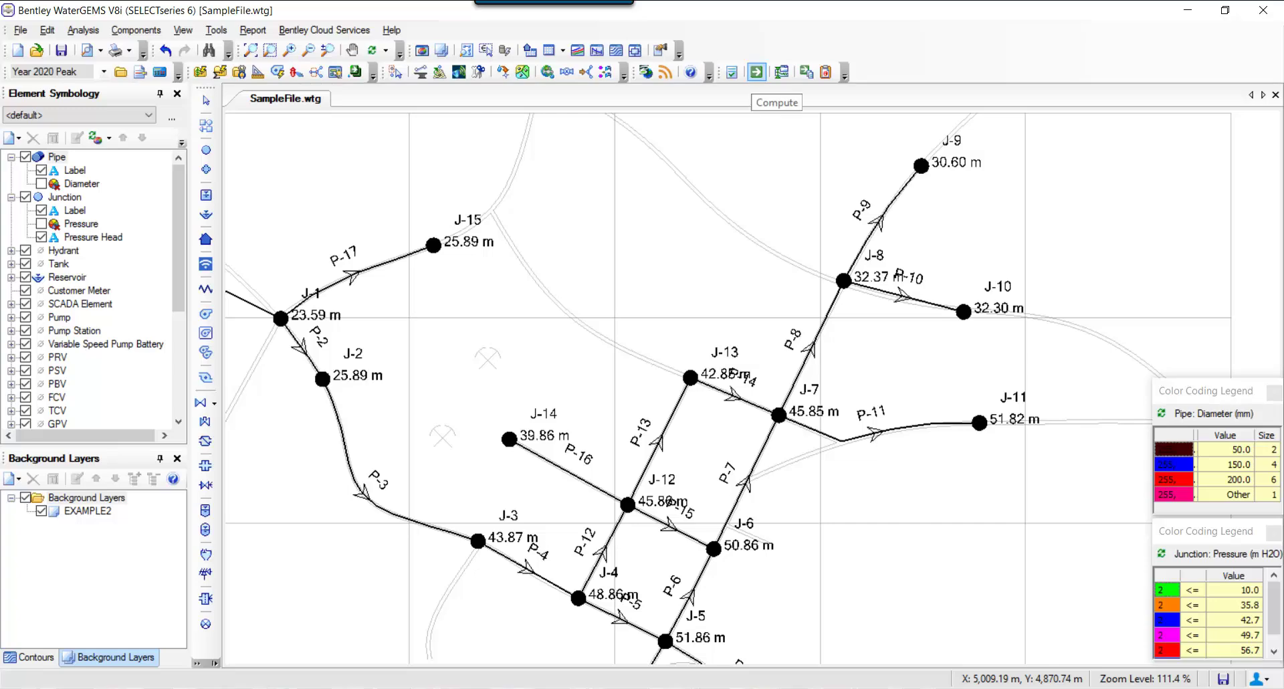
click(756, 71)
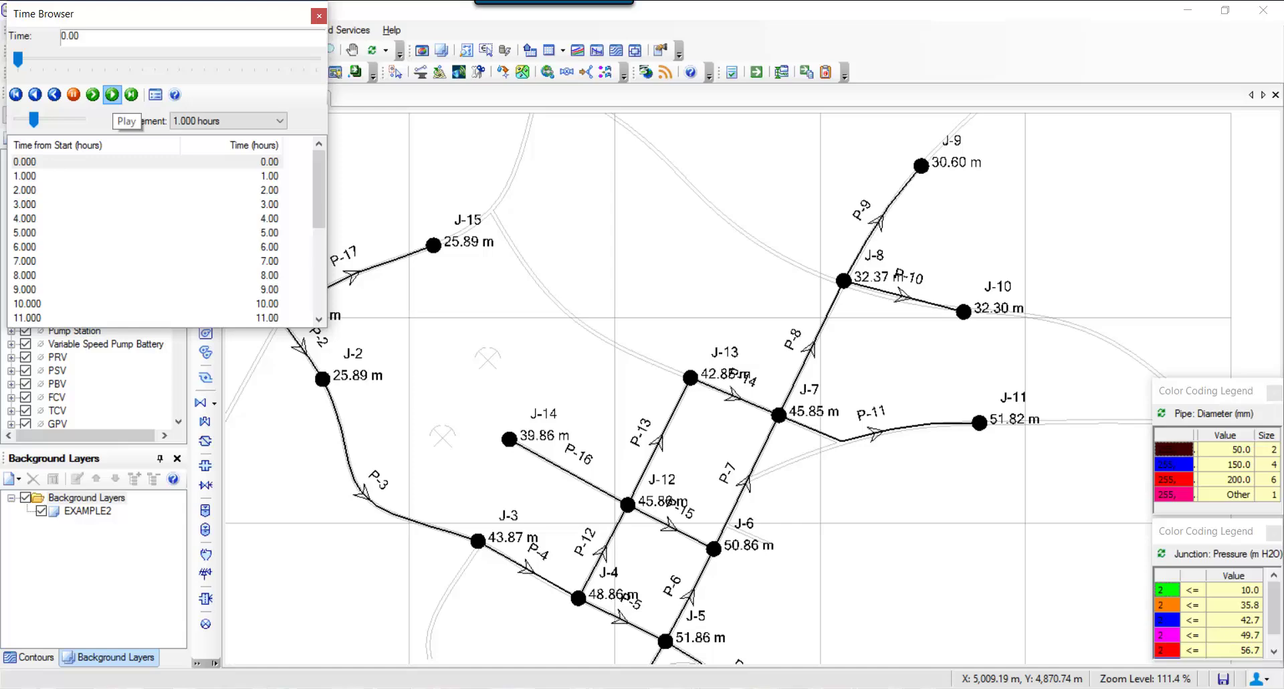
click(111, 94)
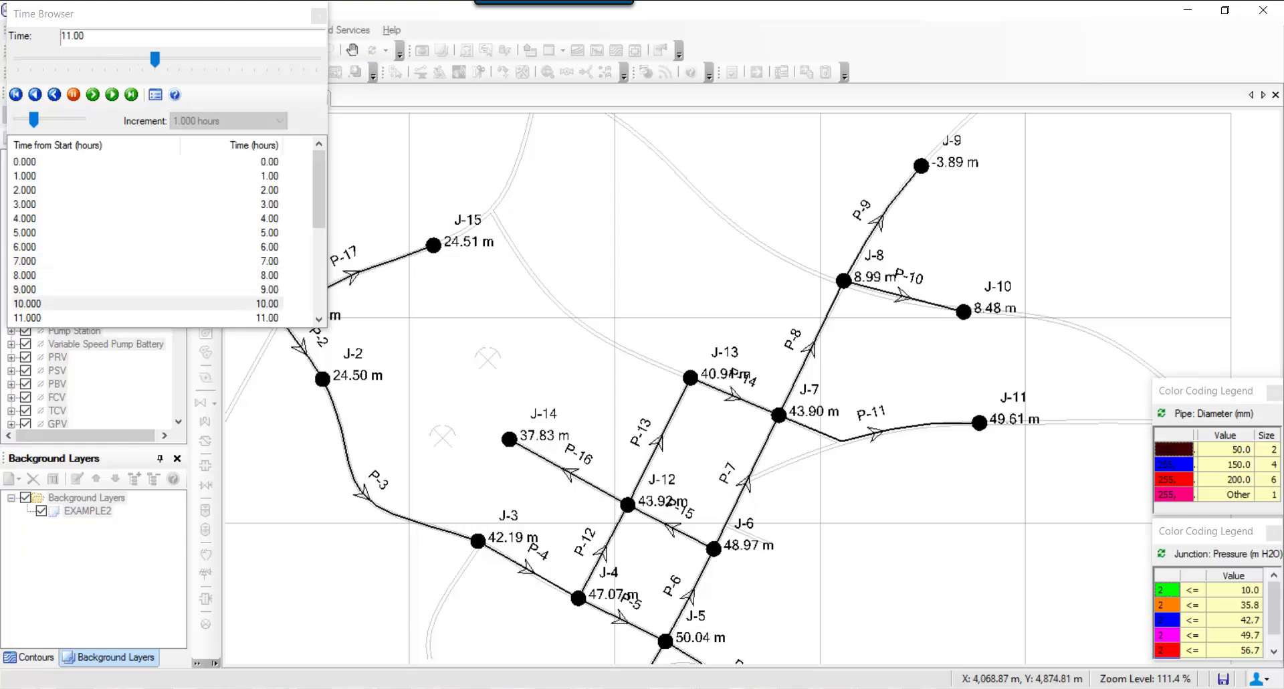
click(319, 15)
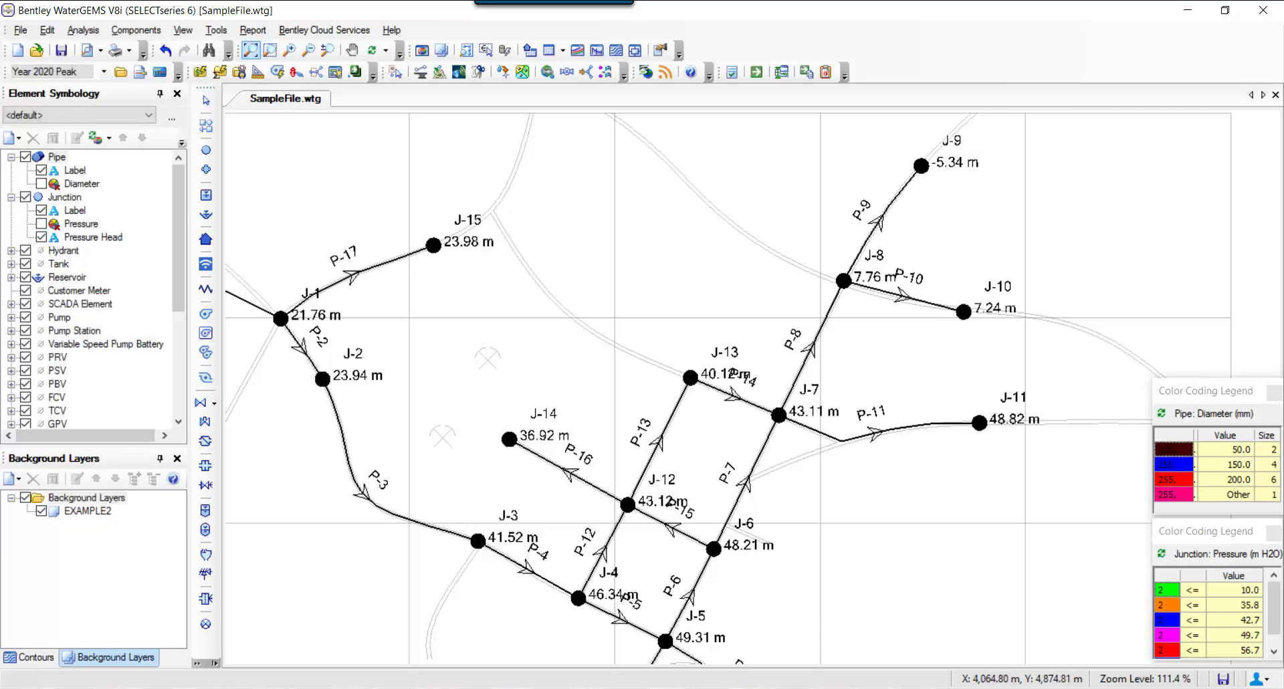
click(250, 50)
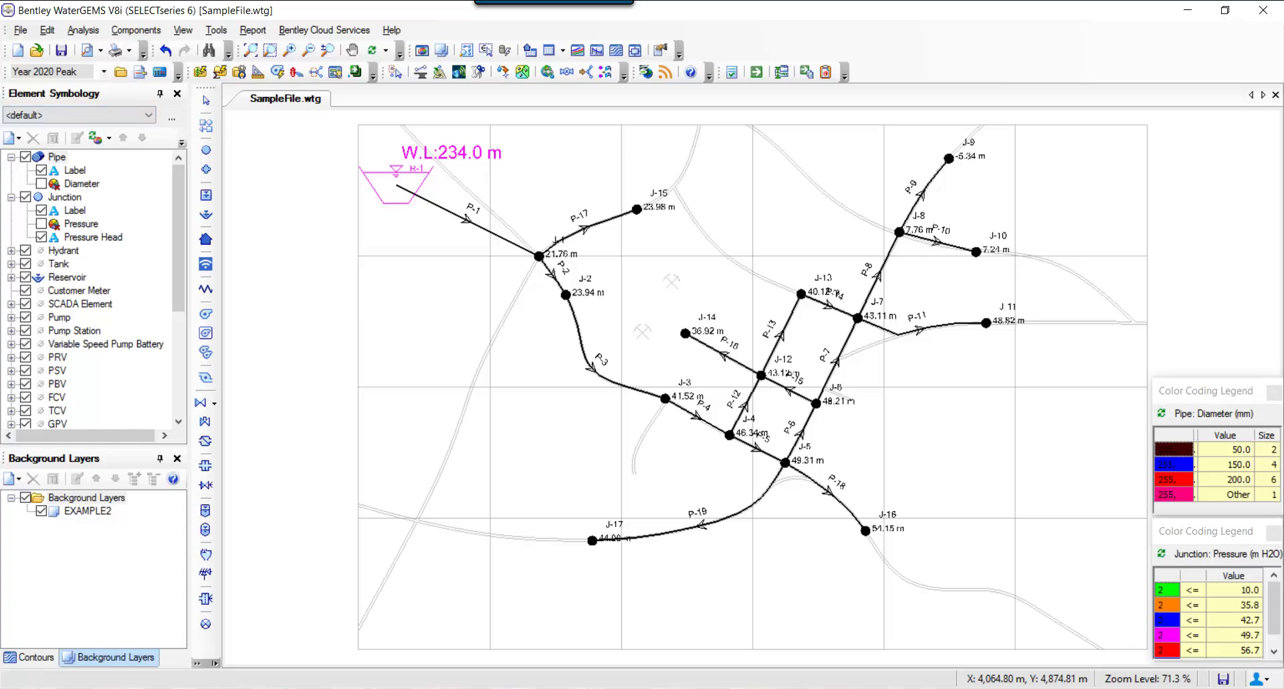
Step: Enable color coding for junction pressure and pipe diameter on the network drawing
click(41, 224)
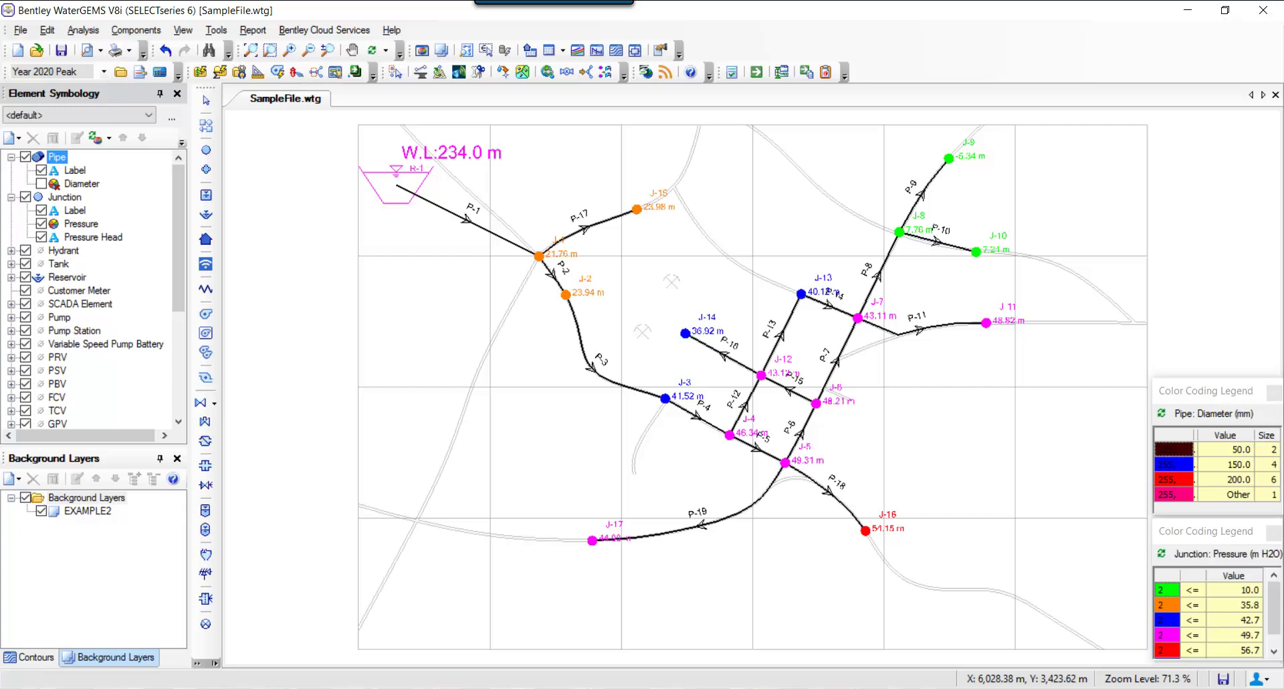
click(42, 184)
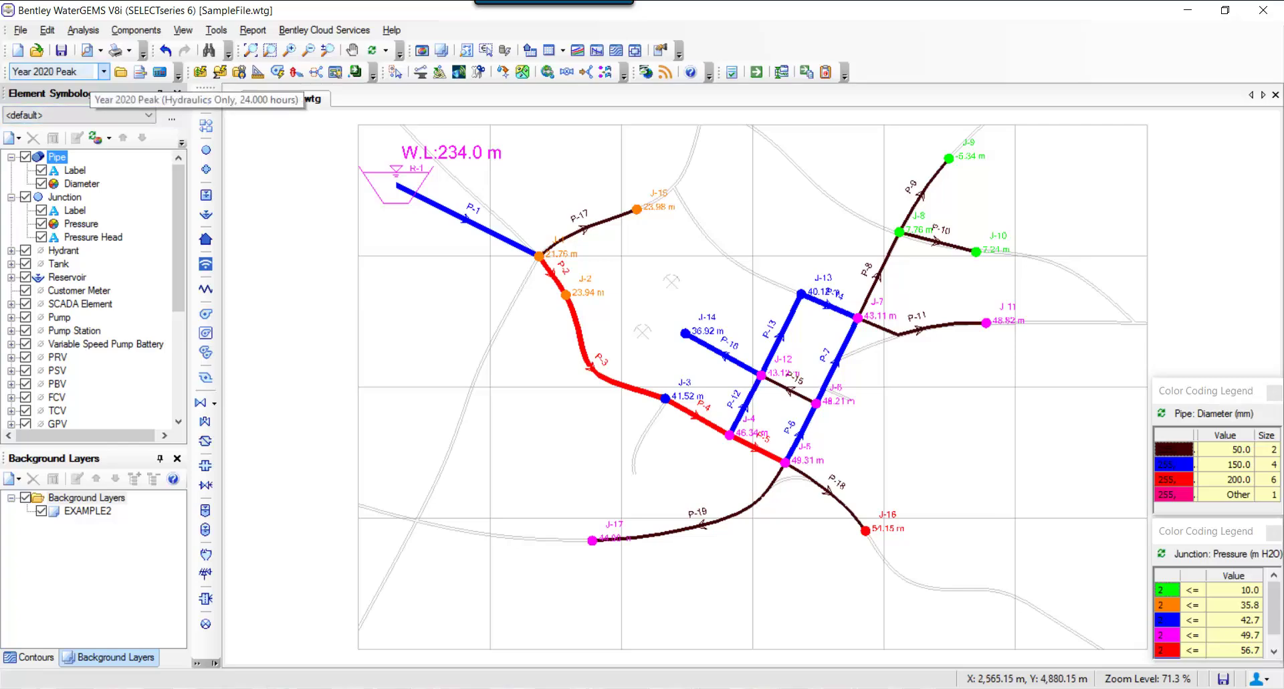
Step: Switch the active scenario to Year 2020 Peak Improved
click(92, 71)
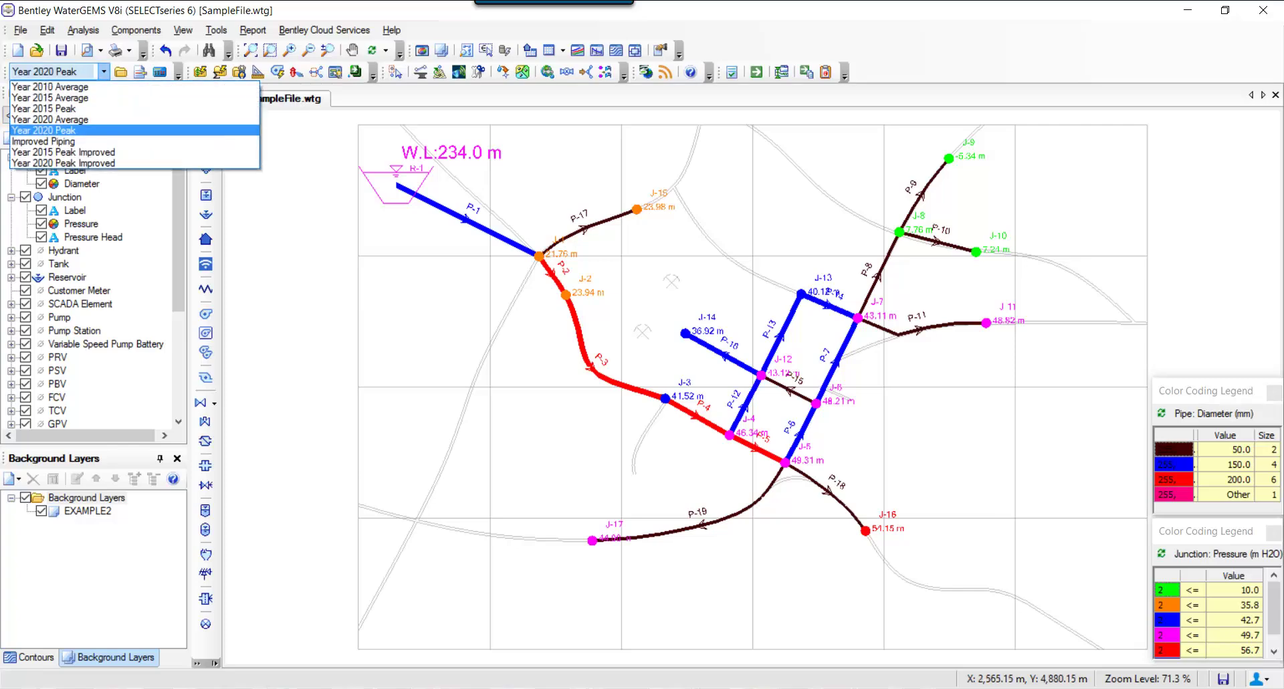
key(Down)
key(Down)
key(Down)
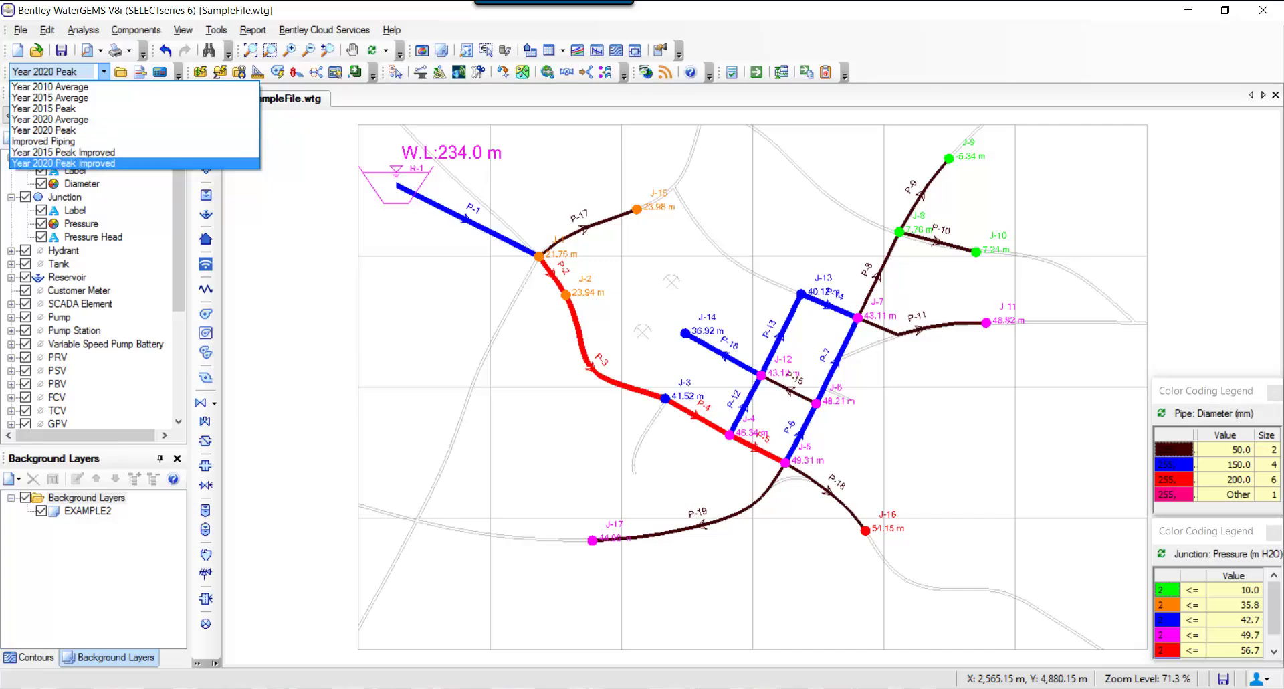
key(Return)
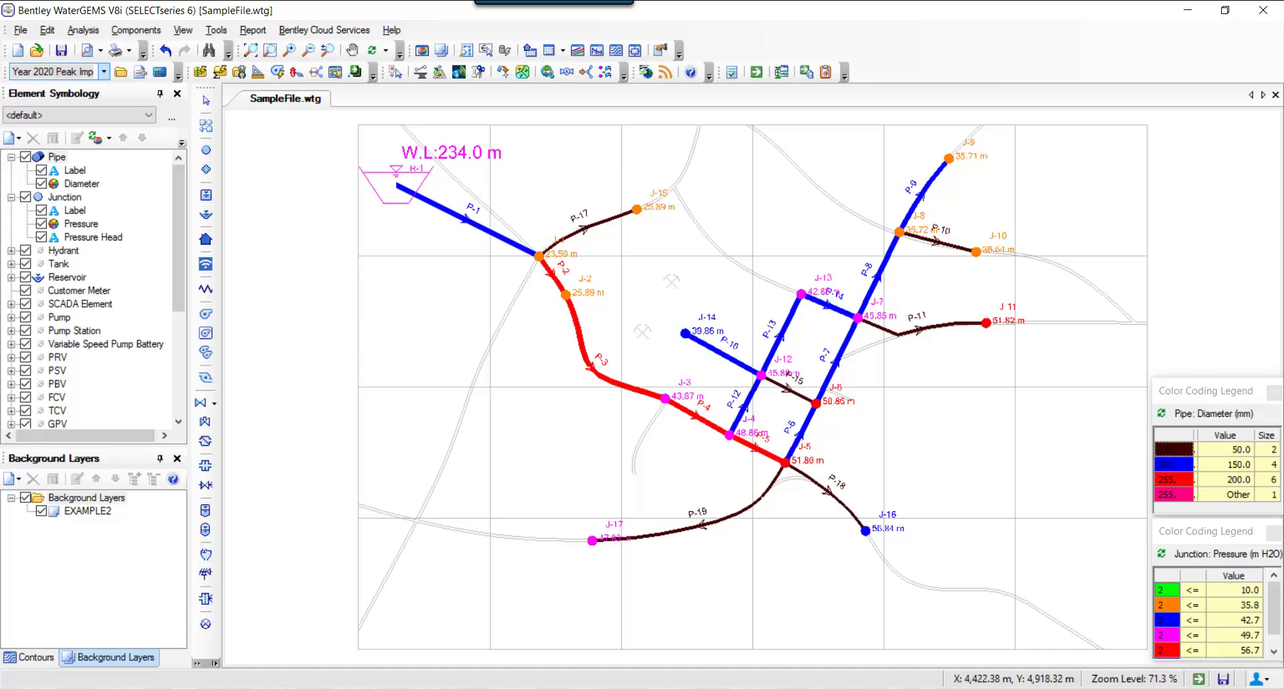
Step: Play the Year 2020 Peak Improved results in the Time Browser, examine the color-coded junction pressures, and close the browser
click(756, 71)
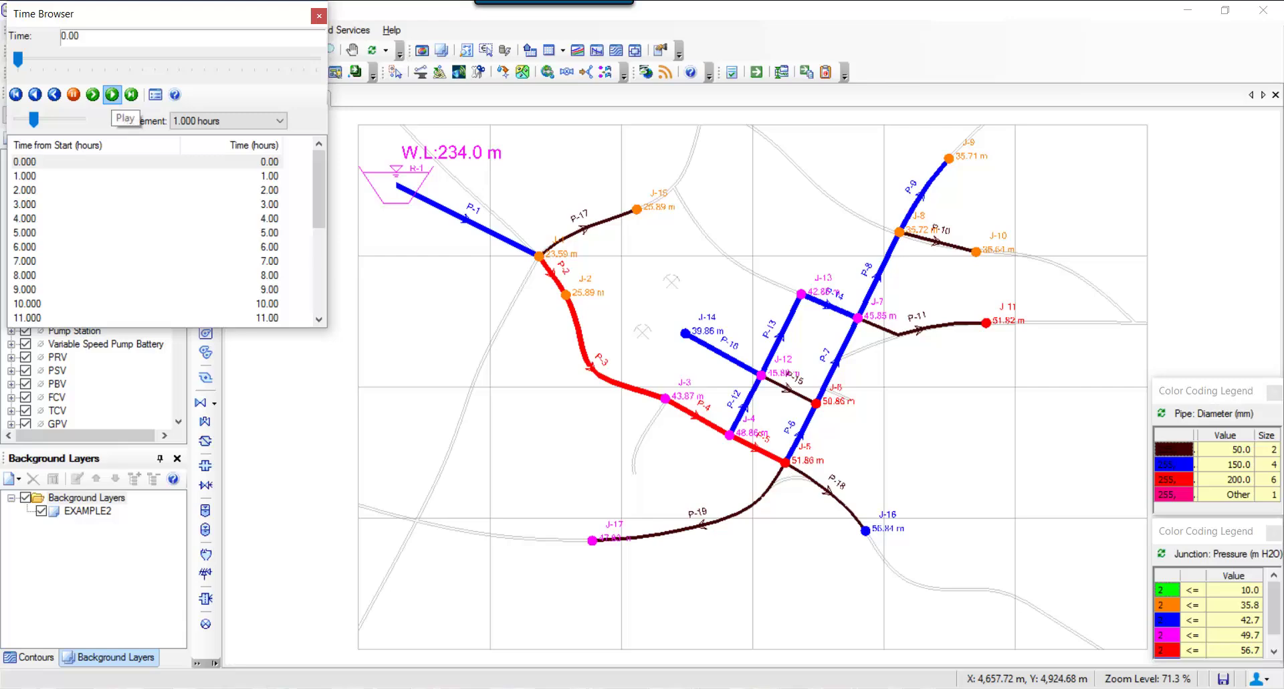
click(112, 94)
scroll(959, 166, up, 1)
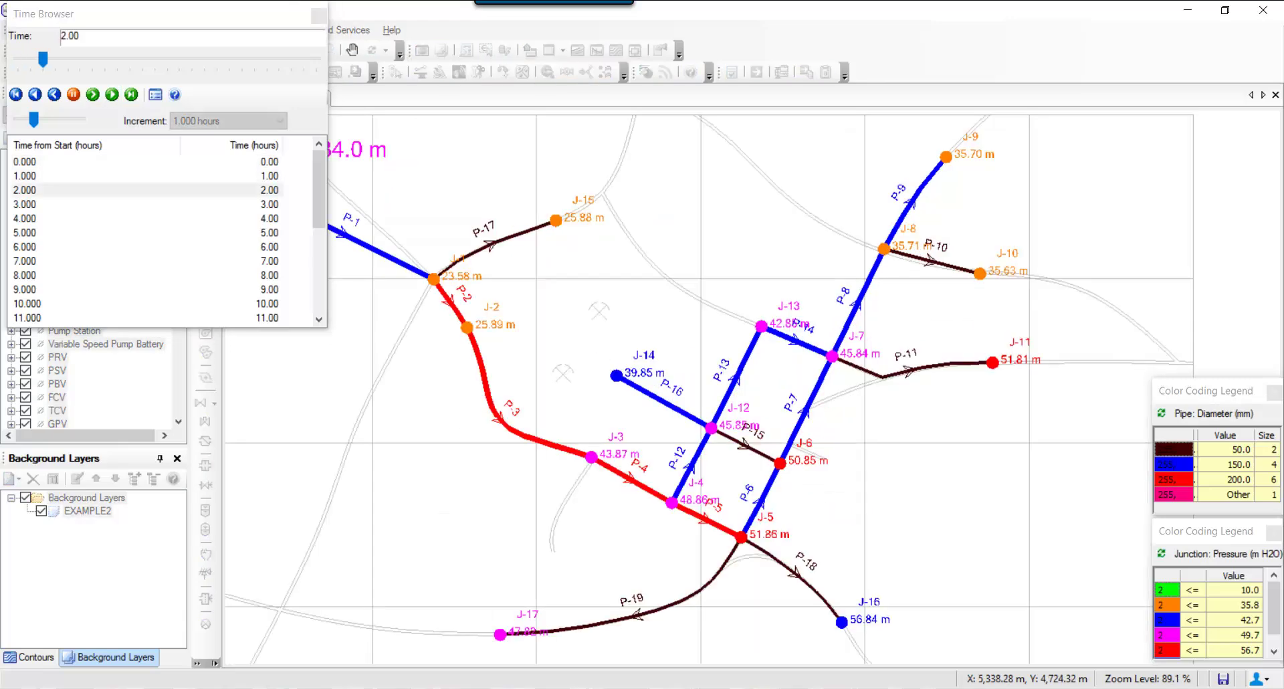
scroll(961, 165, up, 1)
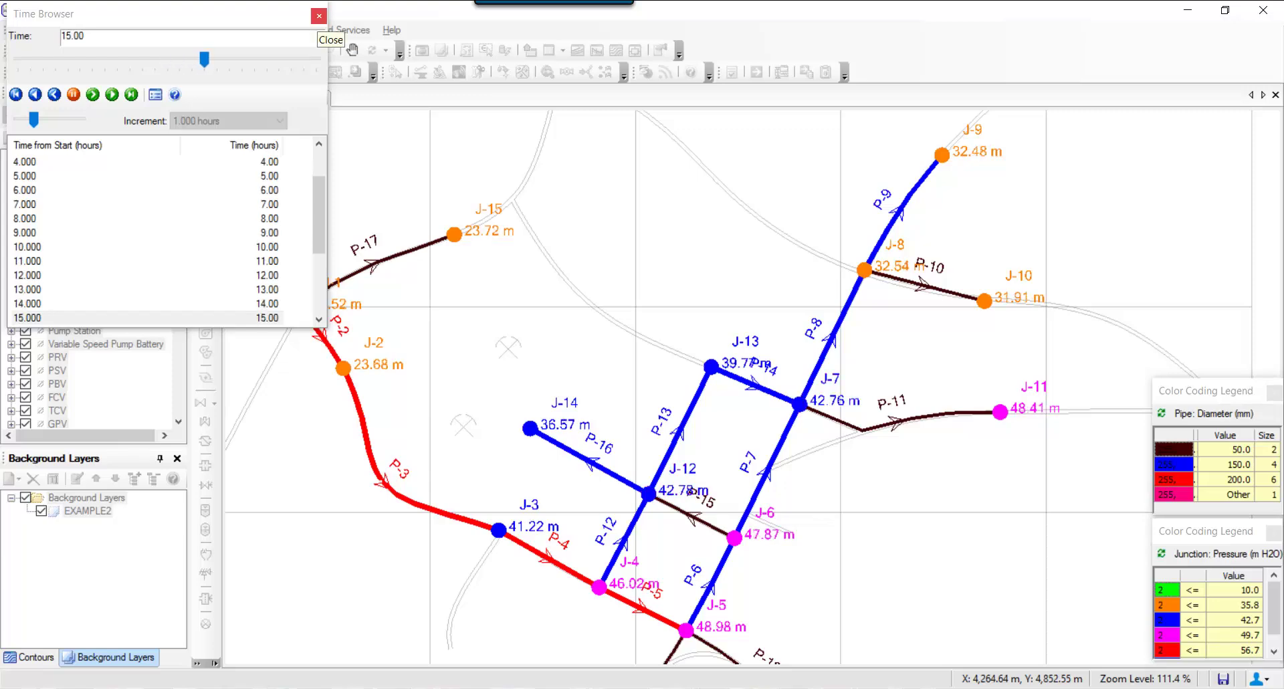
click(319, 16)
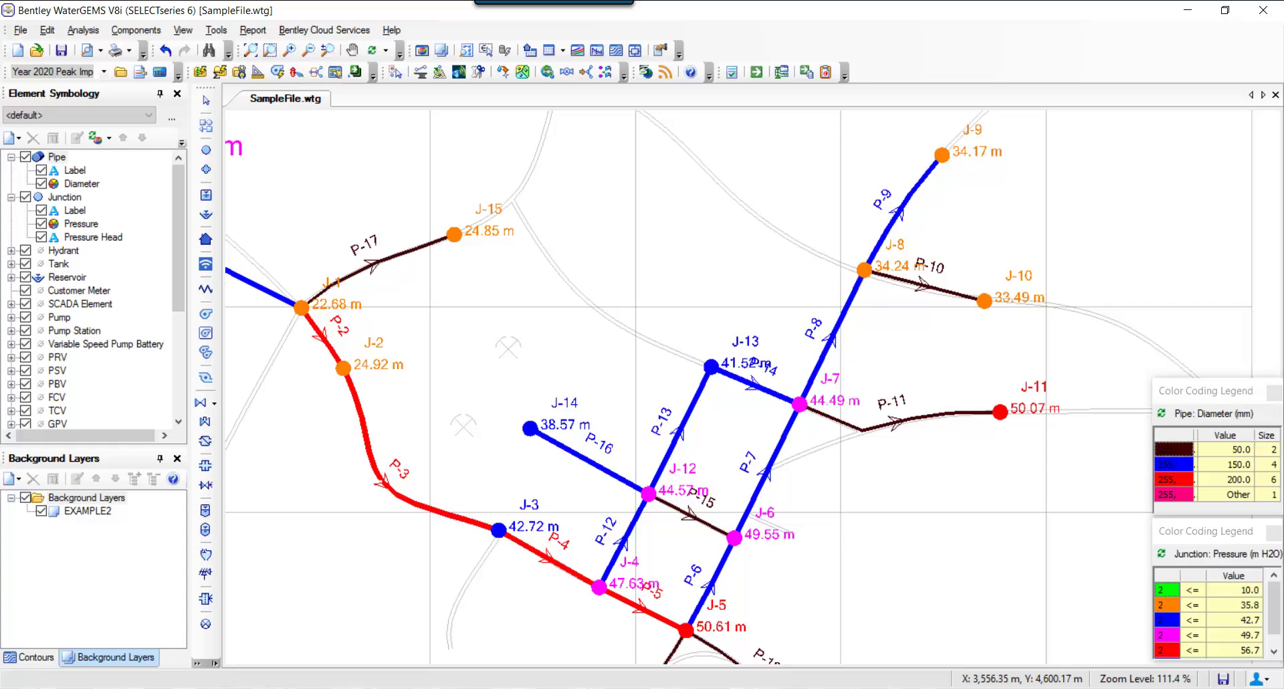
Step: Display the pressure head contour map from Contour Definition - 1 over the whole network, and hide it again after viewing
click(30, 658)
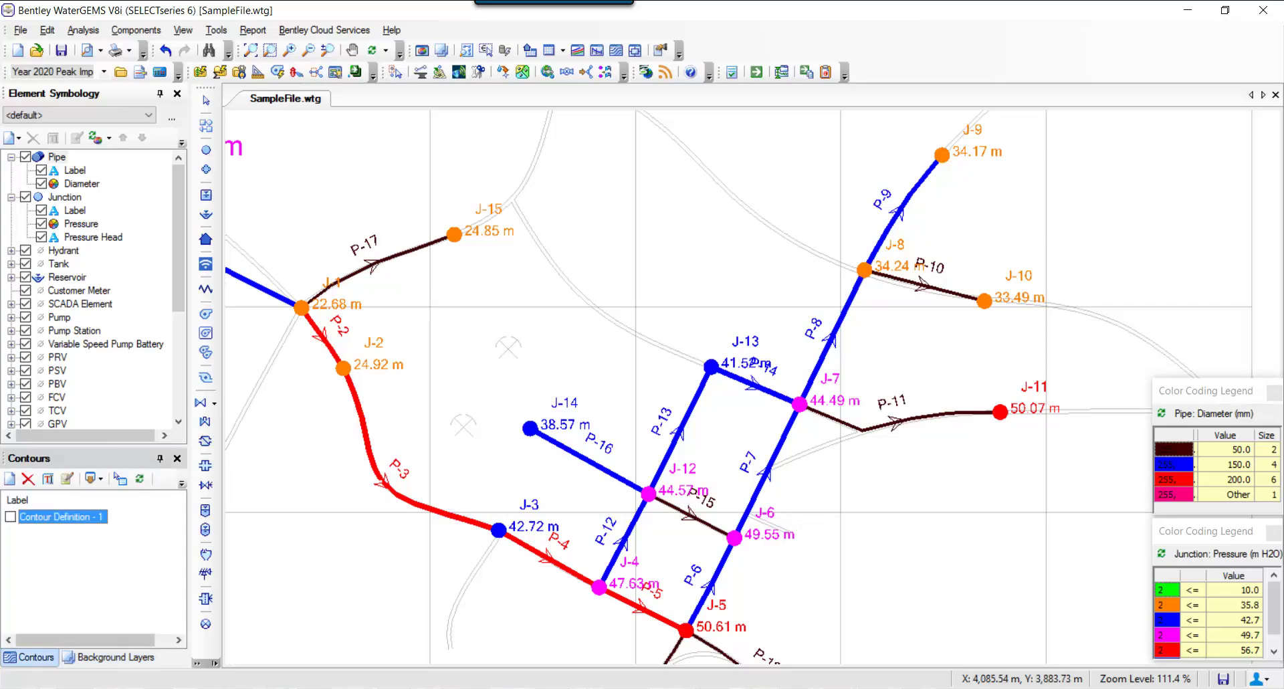
scroll(537, 450, down, 4)
scroll(451, 540, up, 2)
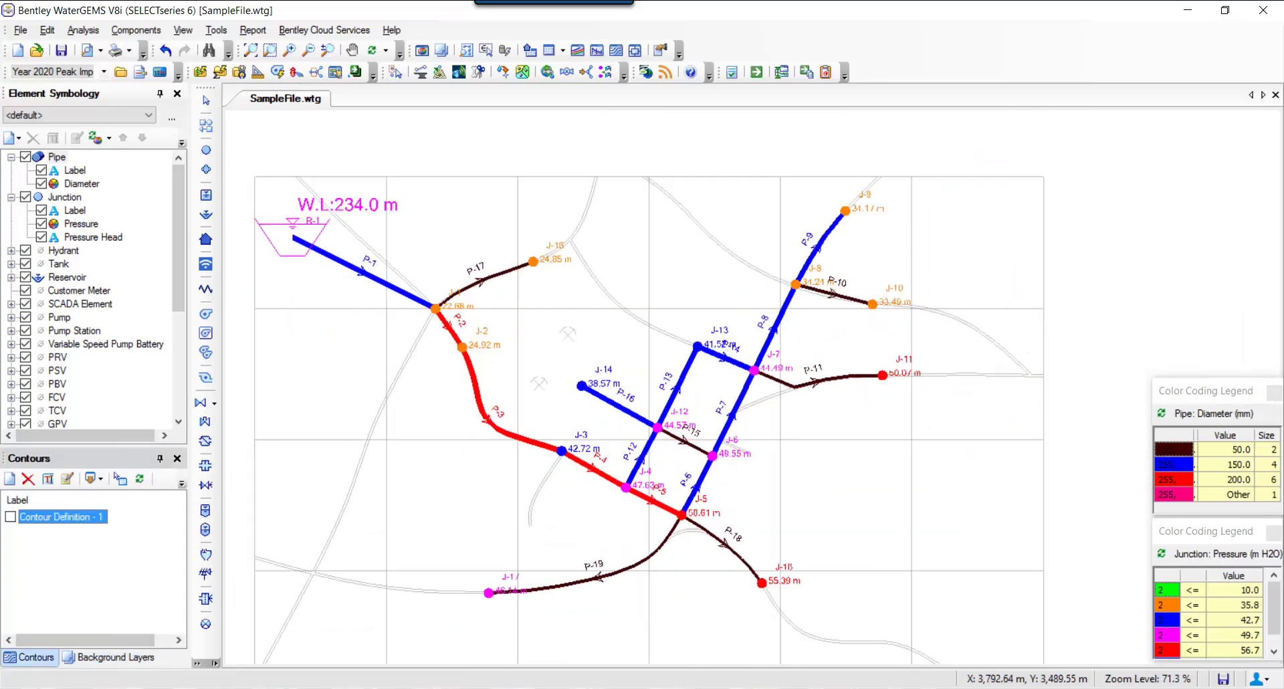
scroll(451, 538, up, 1)
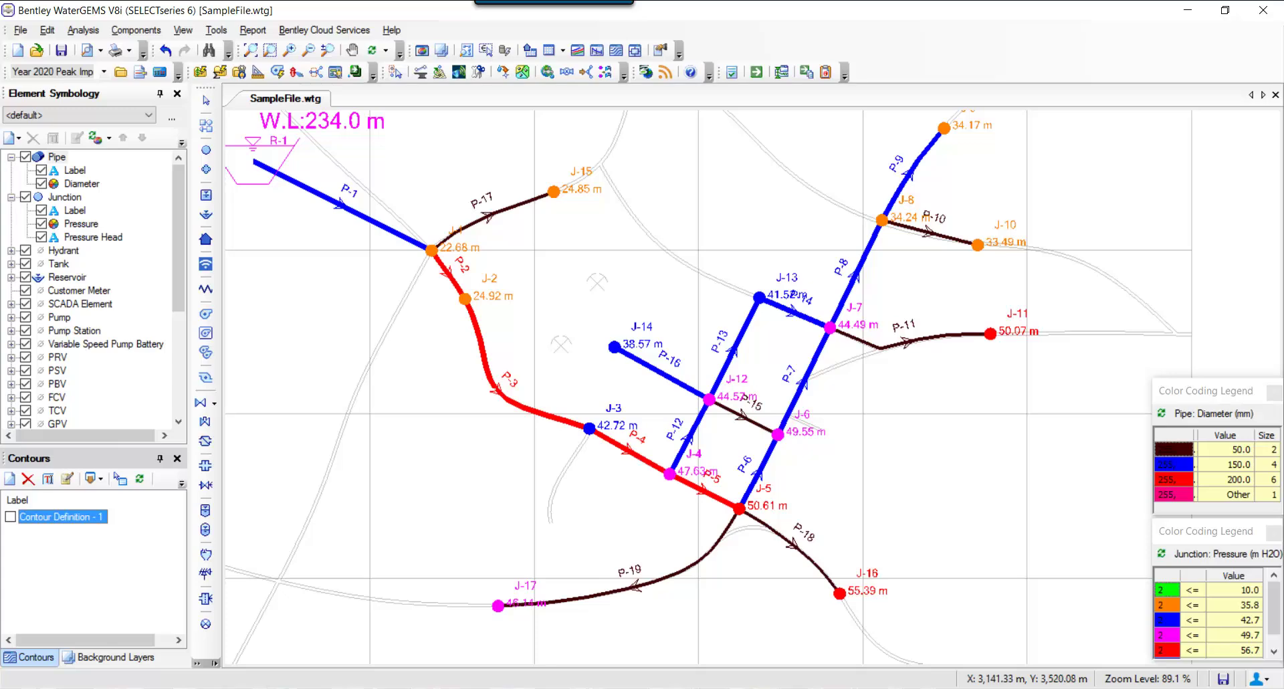
click(11, 517)
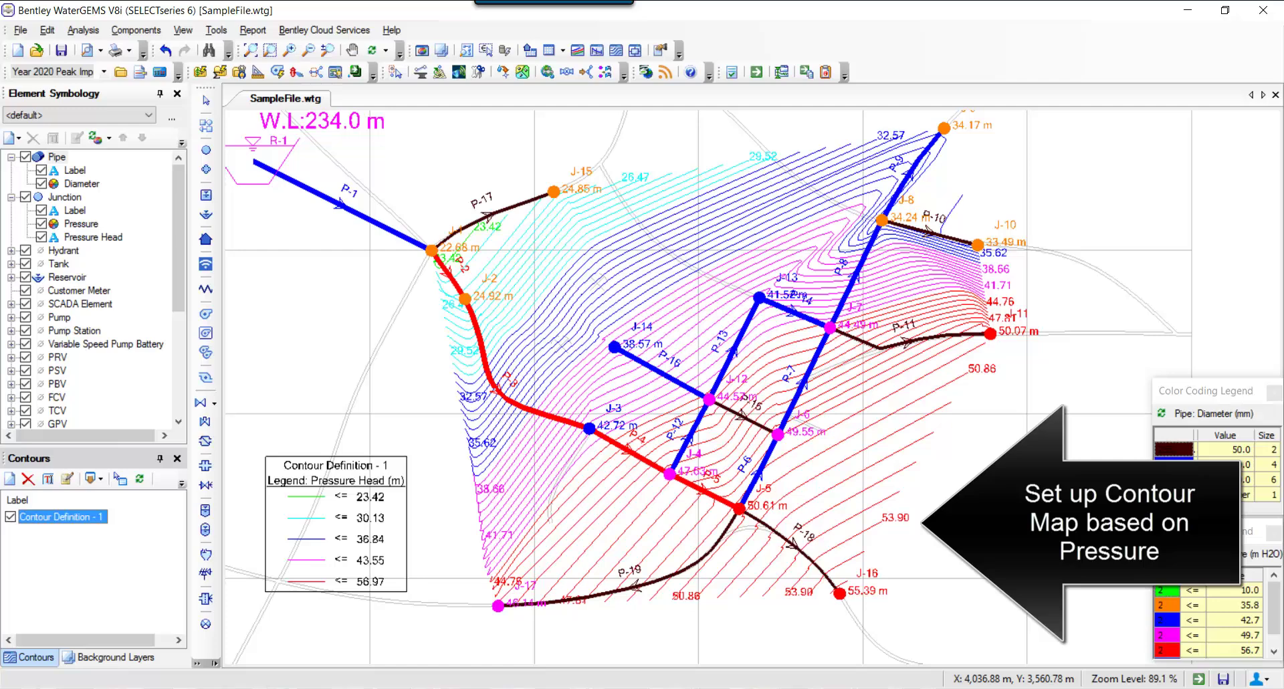
key(space)
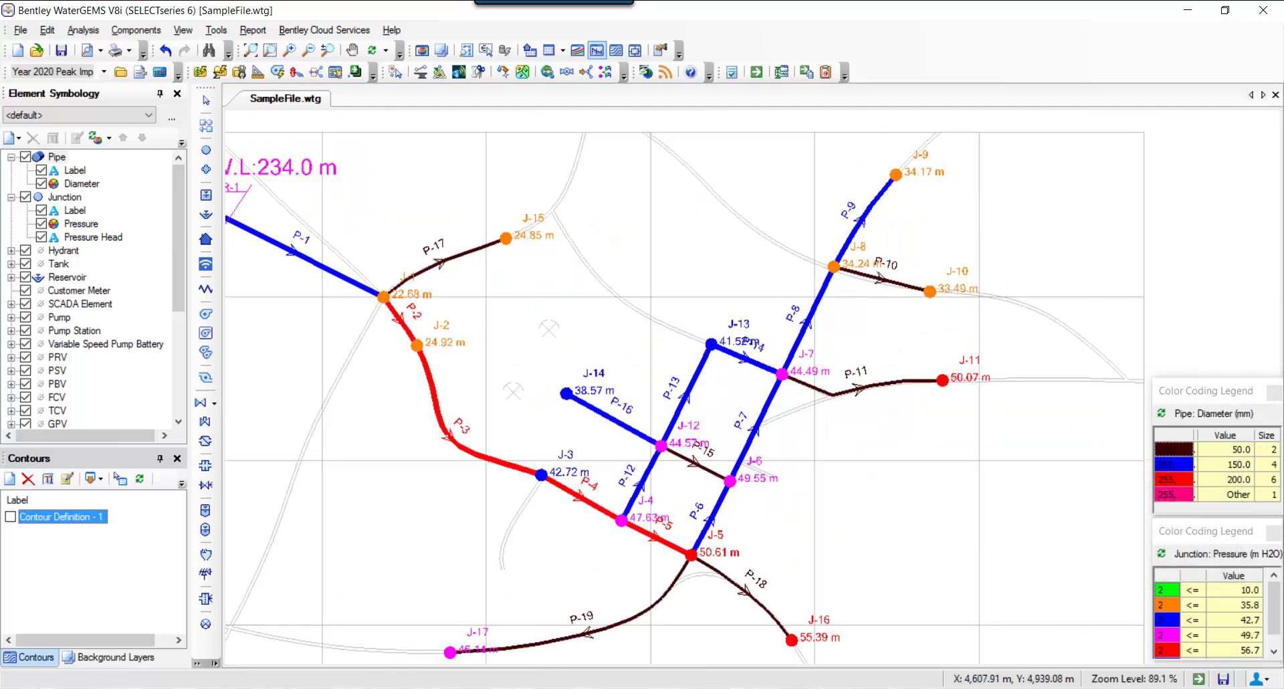
Step: Create a profile from reservoir R-1 to junction J-9, view its hydraulic grade and elevation graph, and close the profile windows
click(597, 50)
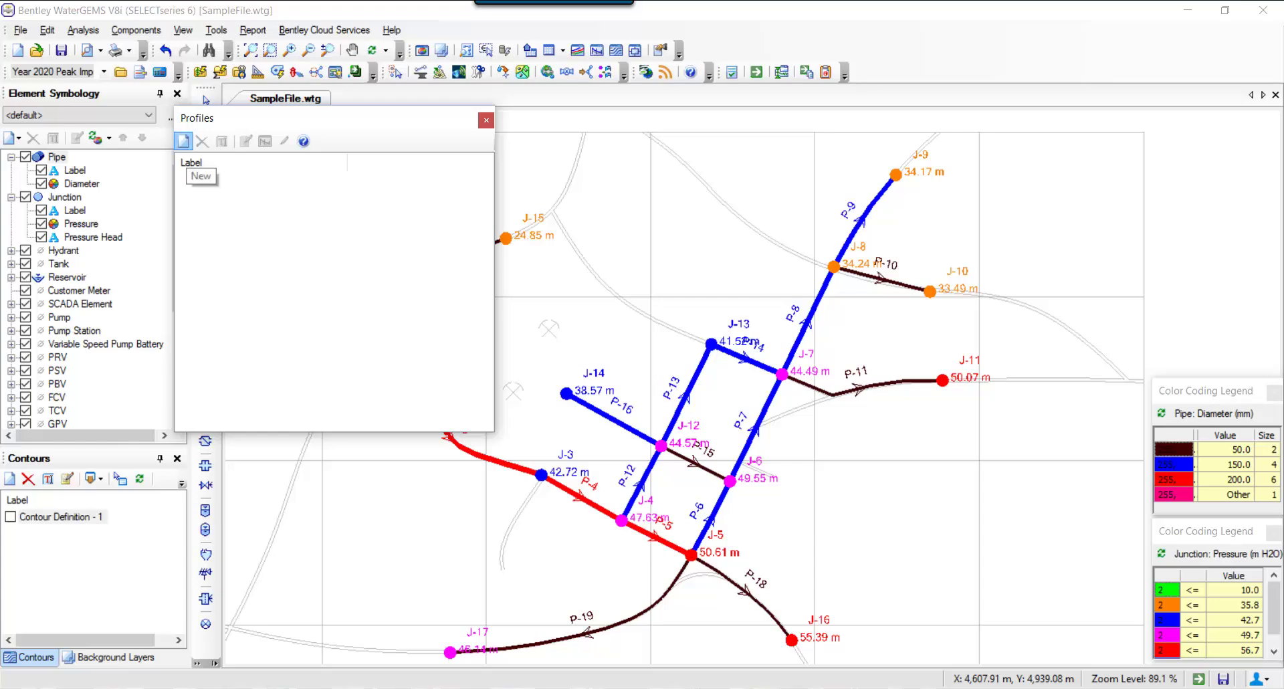
click(184, 140)
click(295, 97)
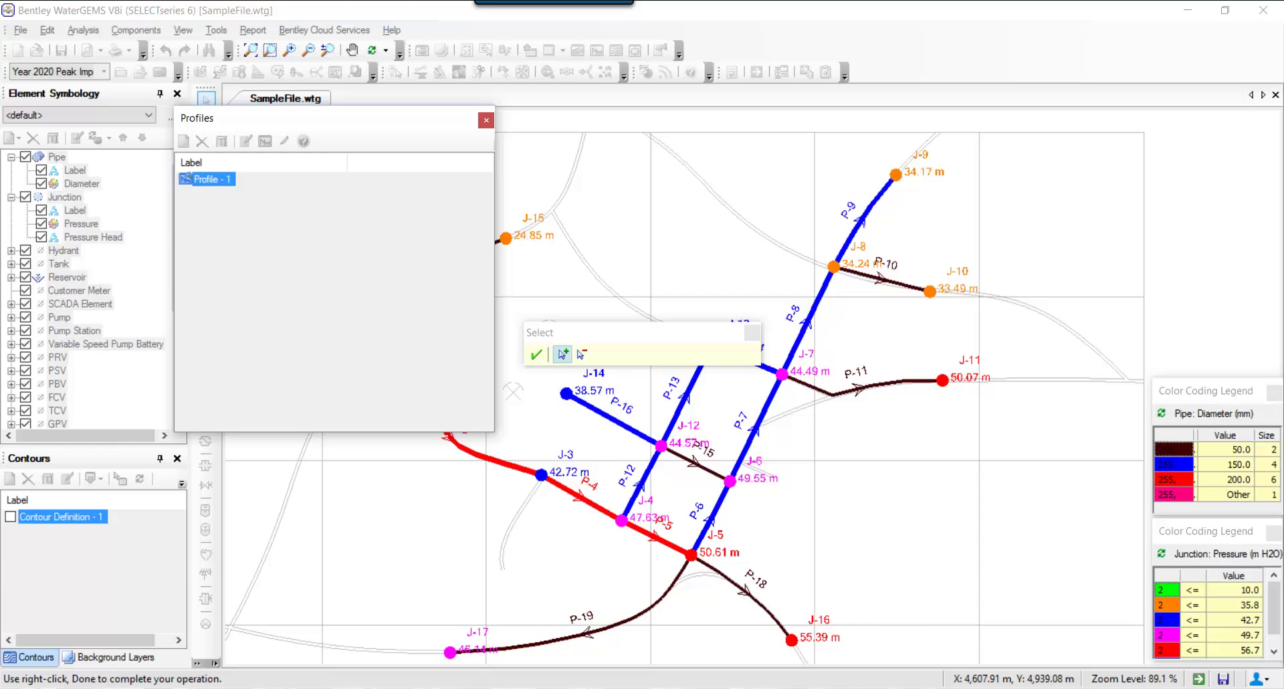
drag(321, 119, 143, 239)
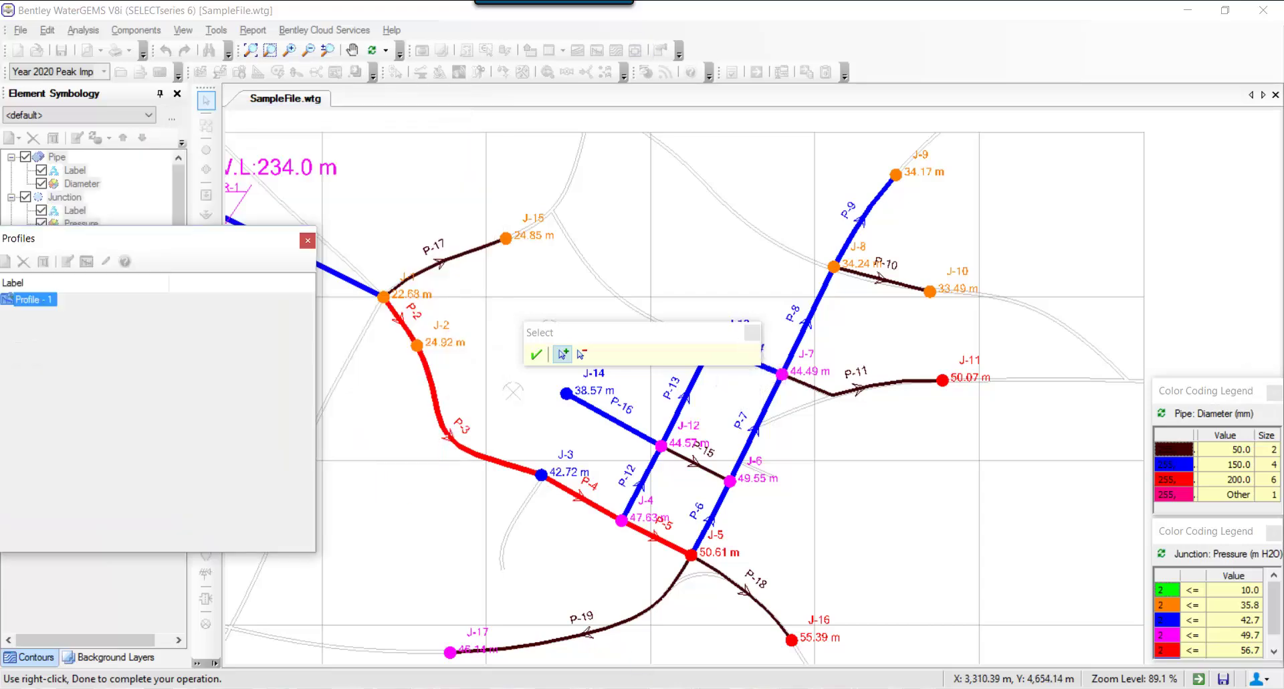
click(237, 206)
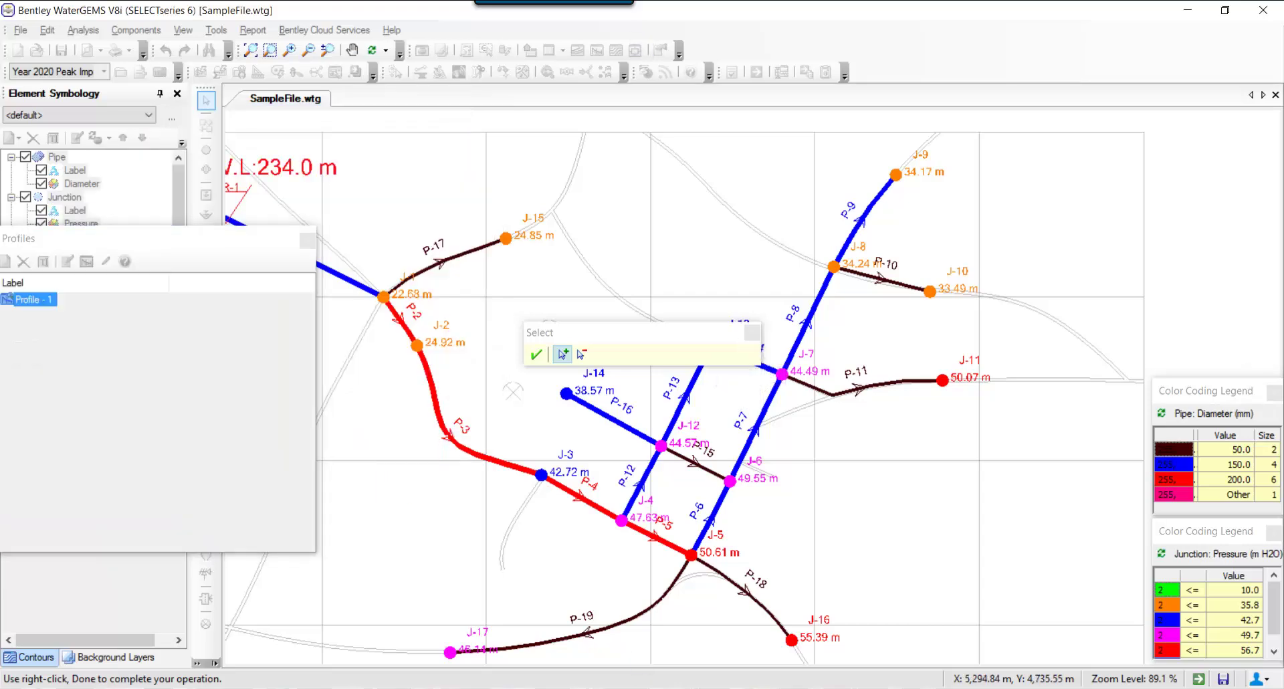
click(896, 174)
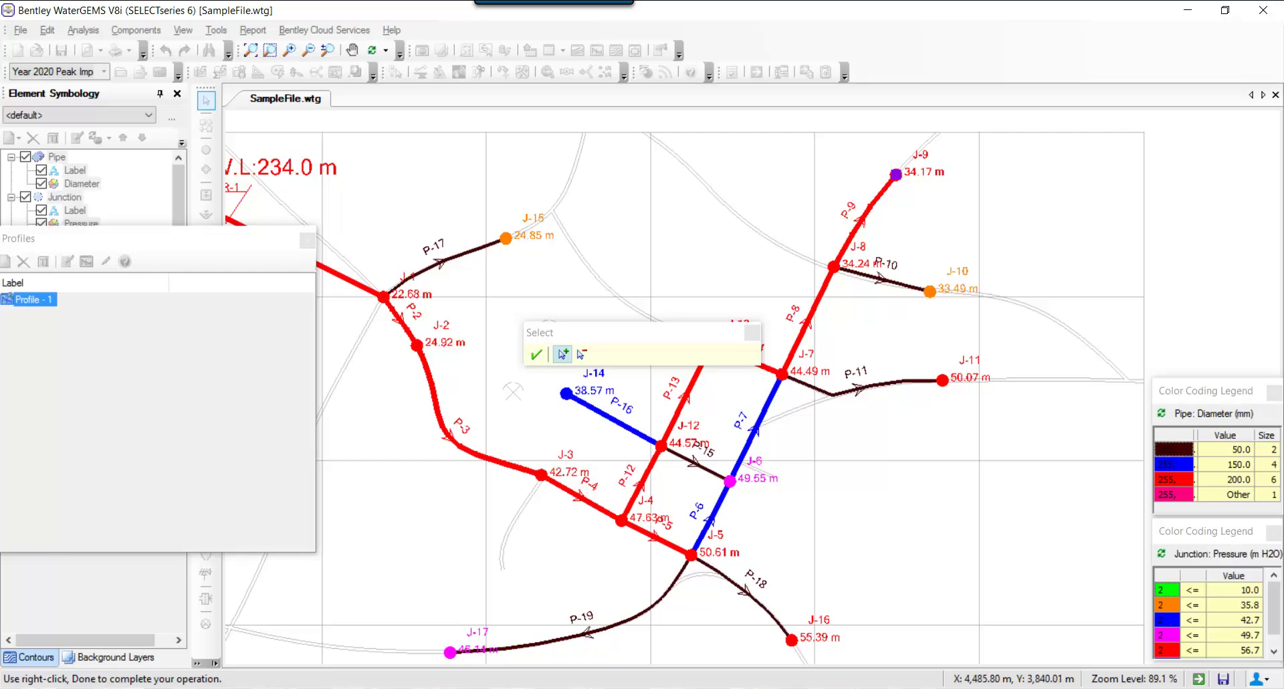
click(536, 354)
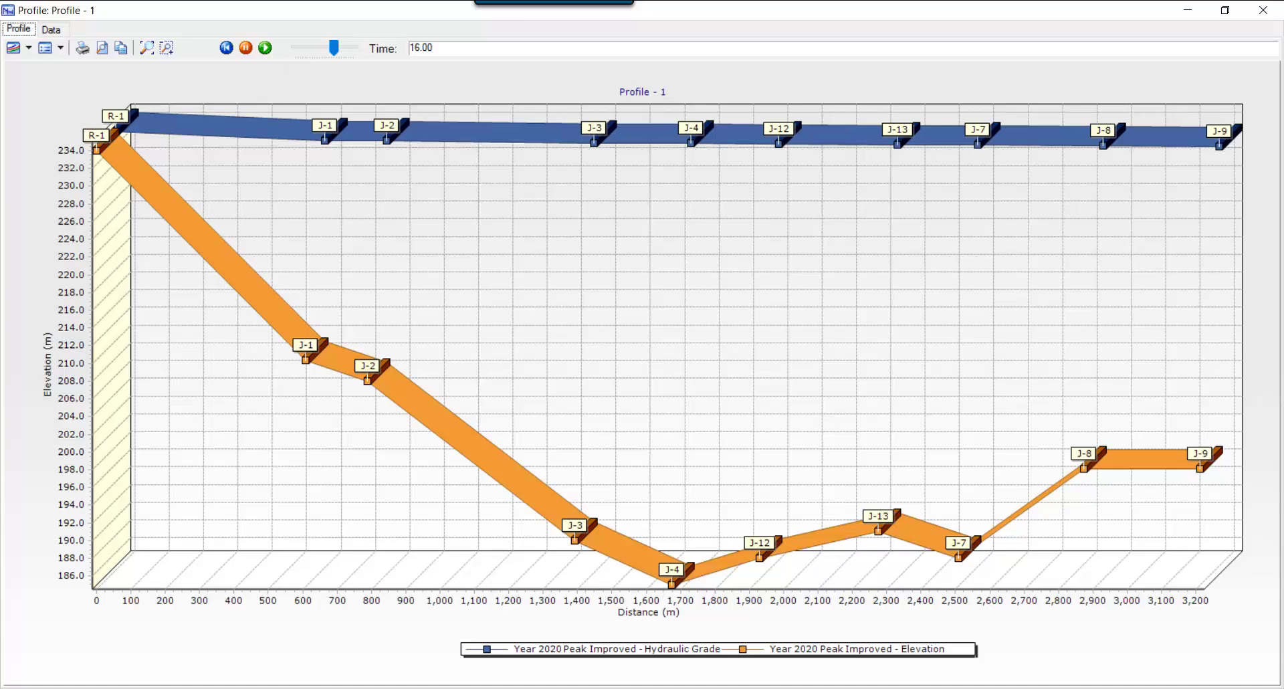
click(1263, 10)
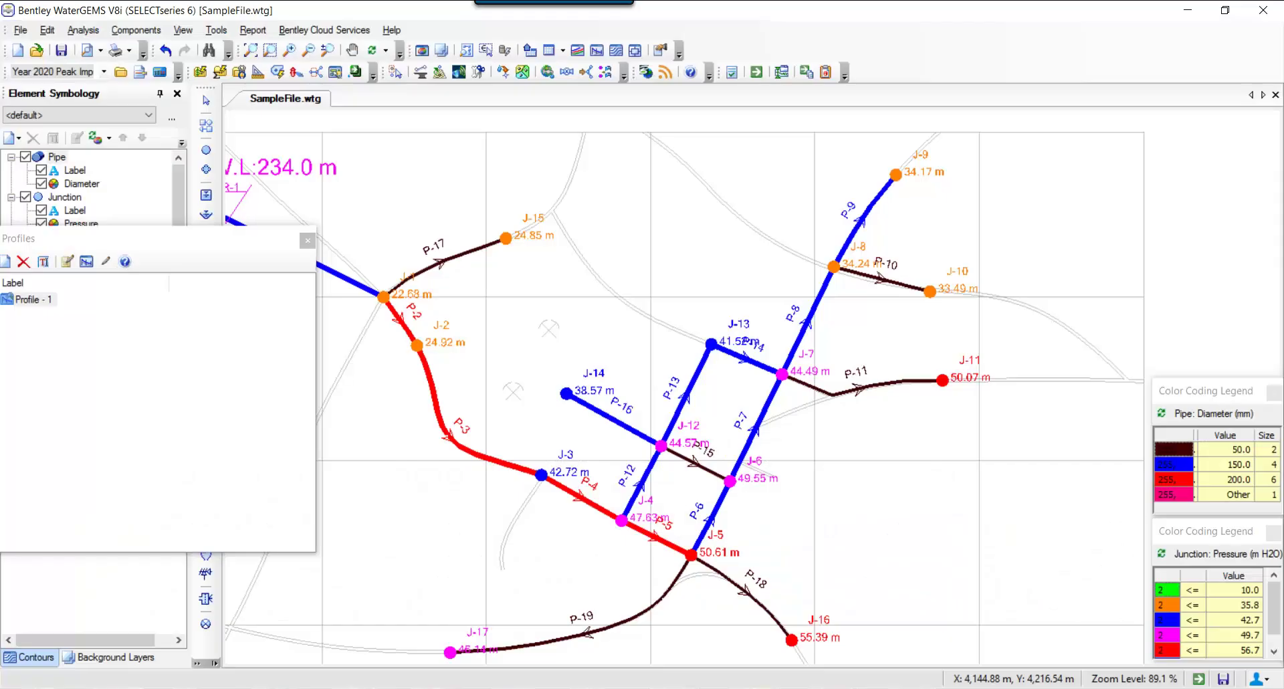
click(308, 240)
Step: Open the Junction FlexTable, generate its report in XML, review the tabular results, and close the report viewer
click(562, 50)
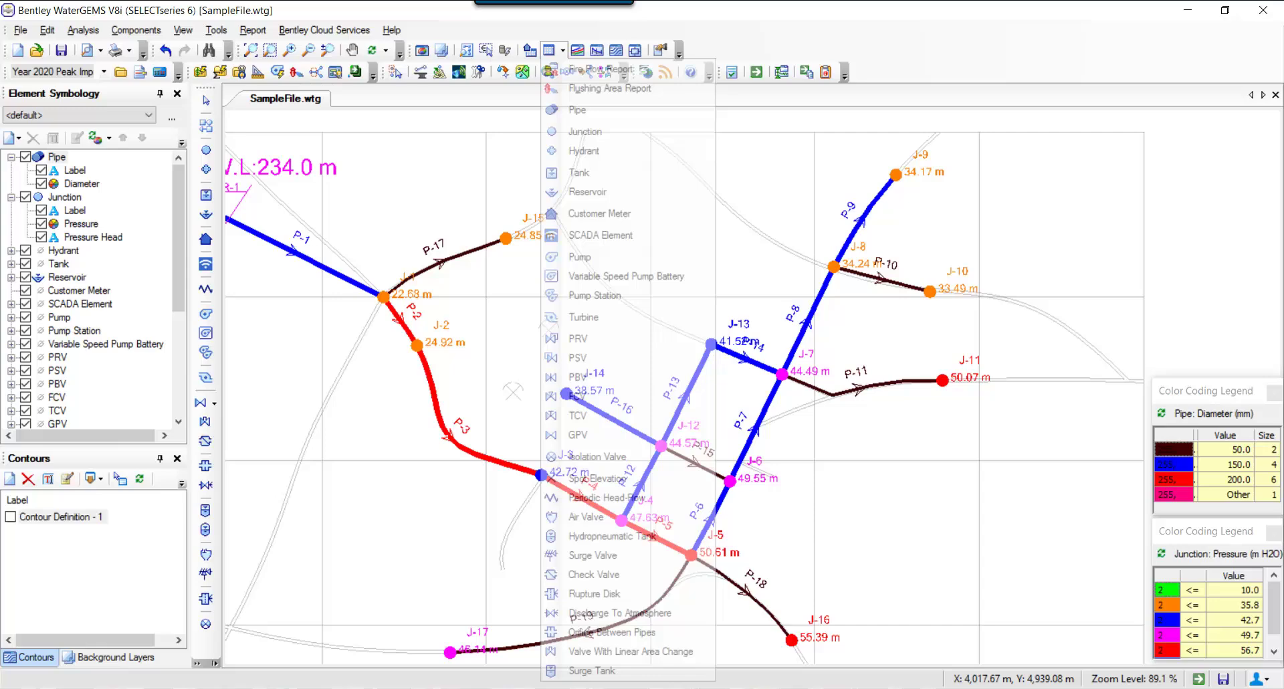
click(585, 131)
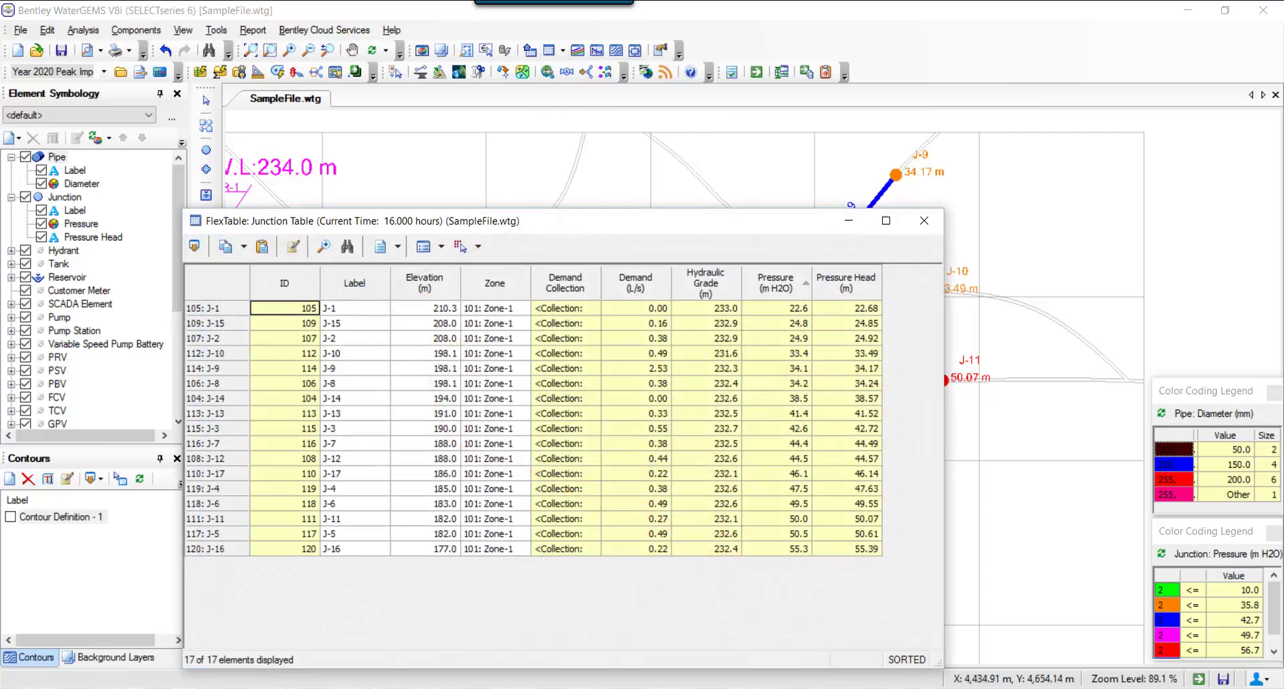
click(397, 246)
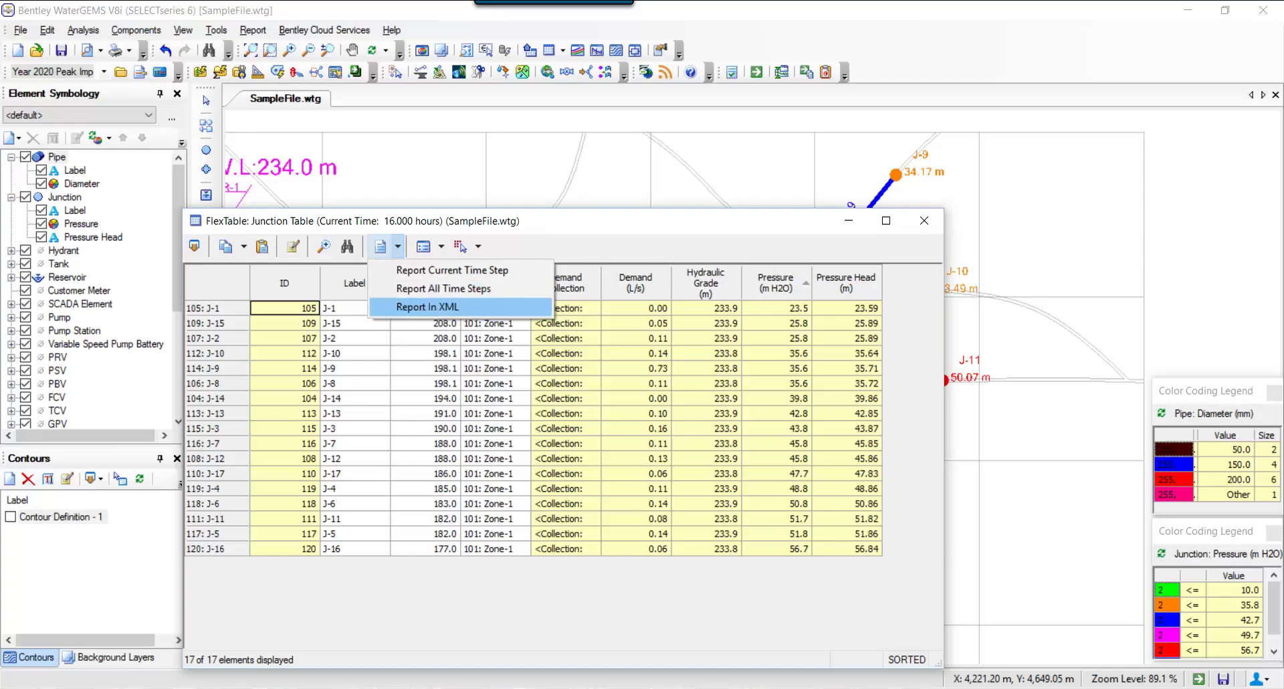
click(428, 306)
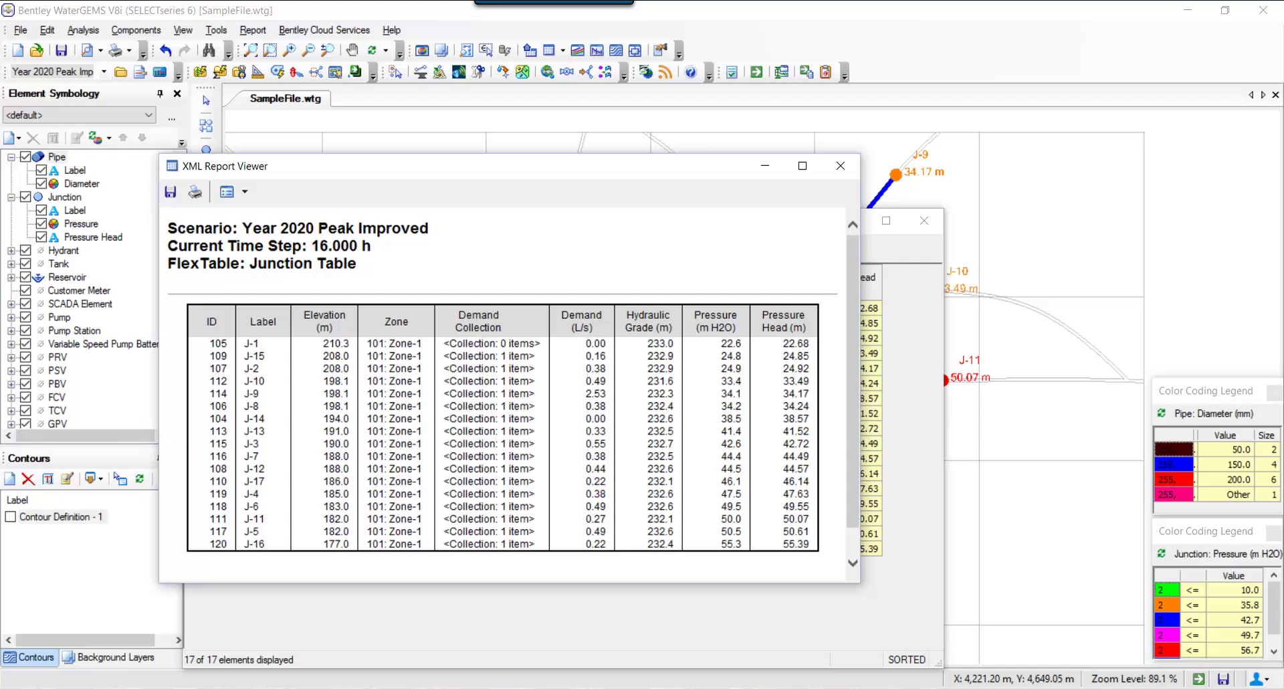
scroll(514, 387, down, 1)
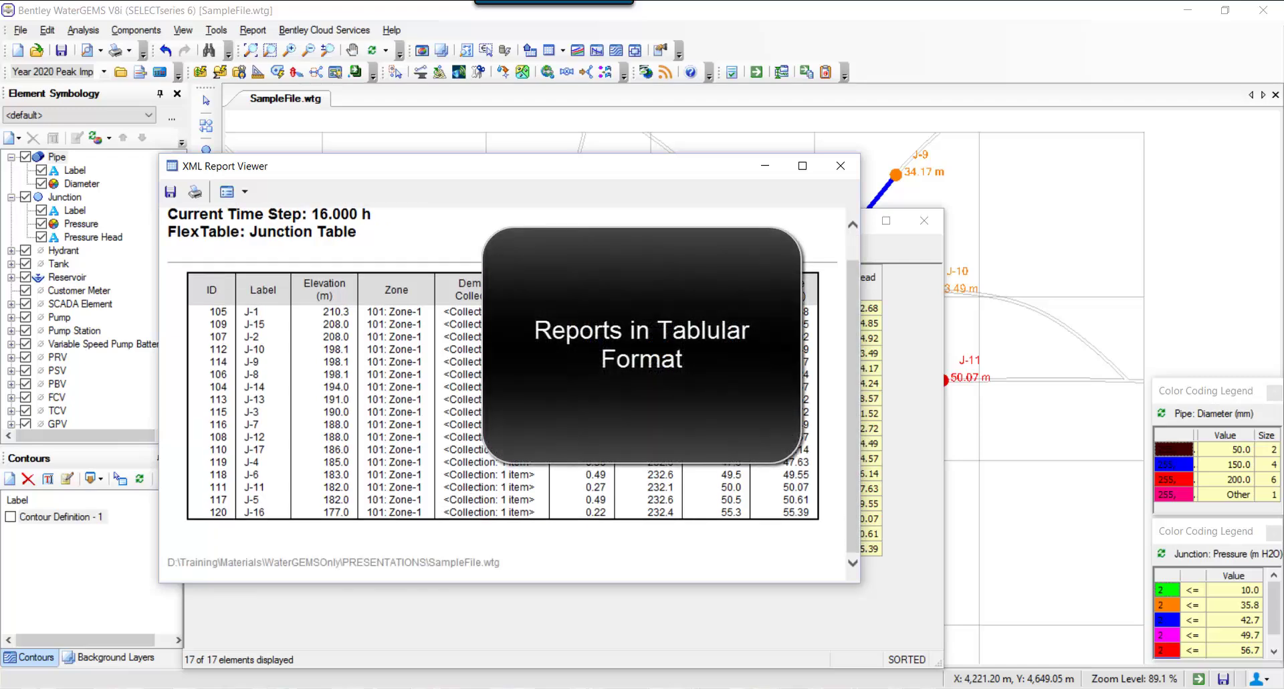
click(840, 166)
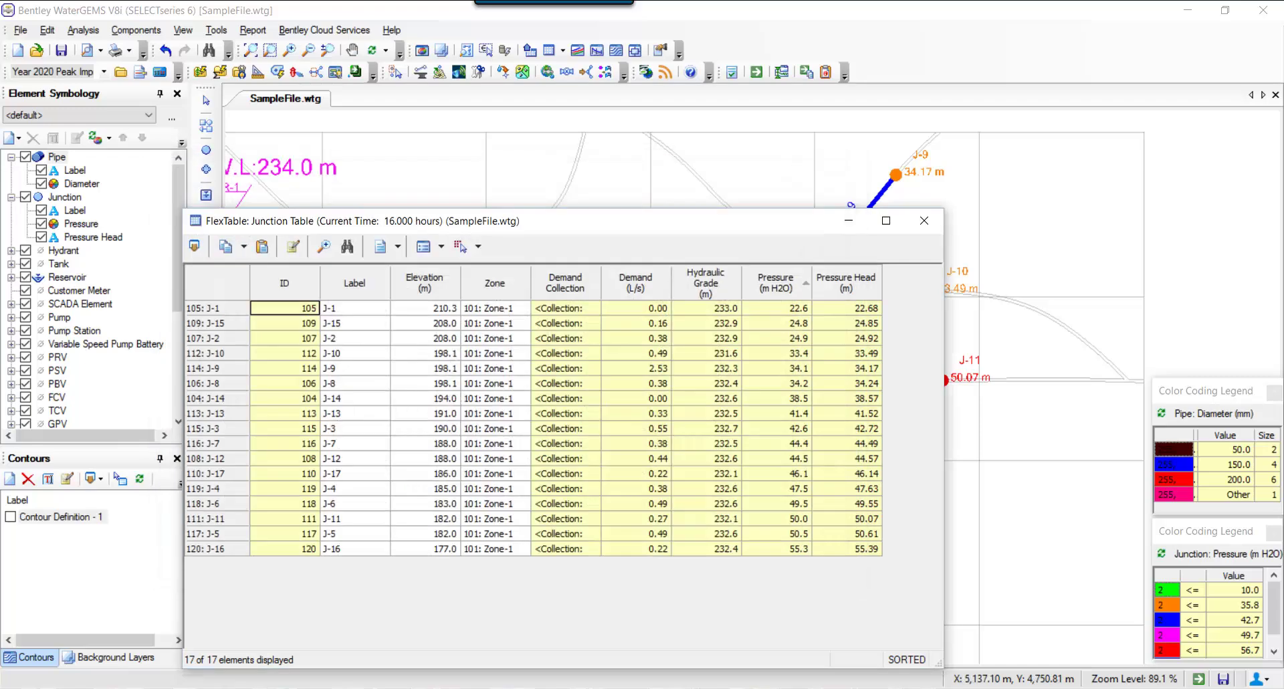
Step: Generate the junction table report for the current time step and open the list of file formats in its preview
click(396, 246)
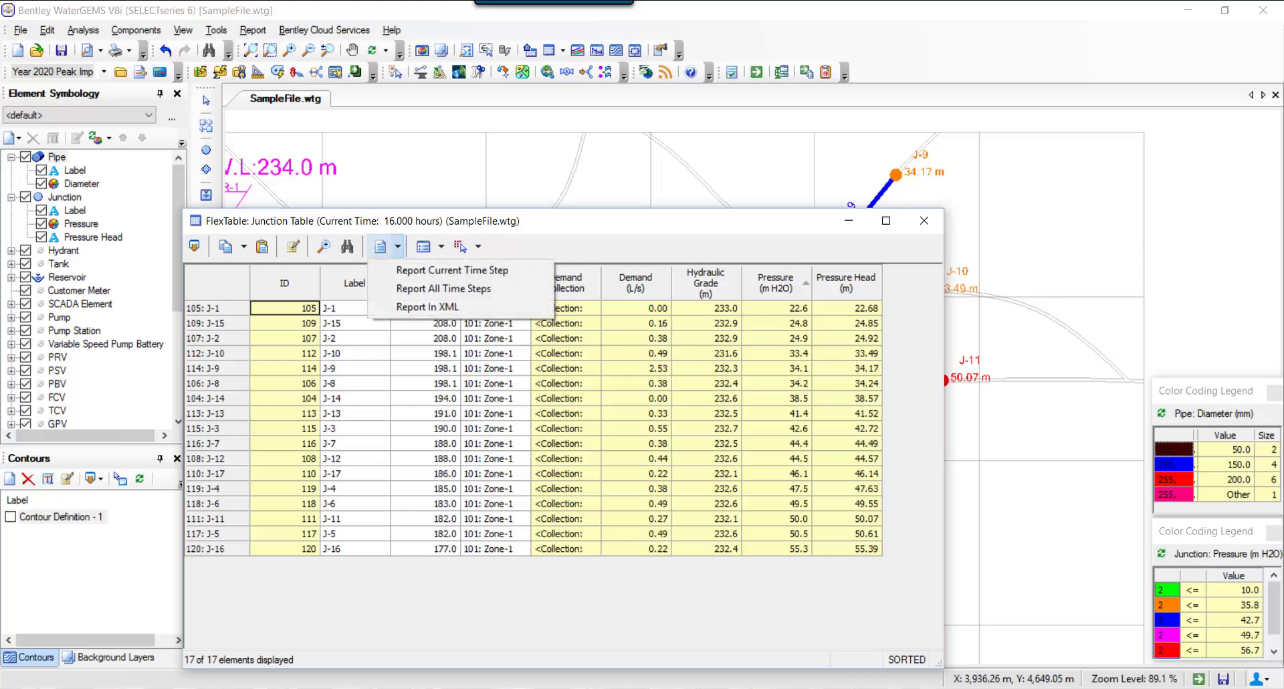
click(452, 269)
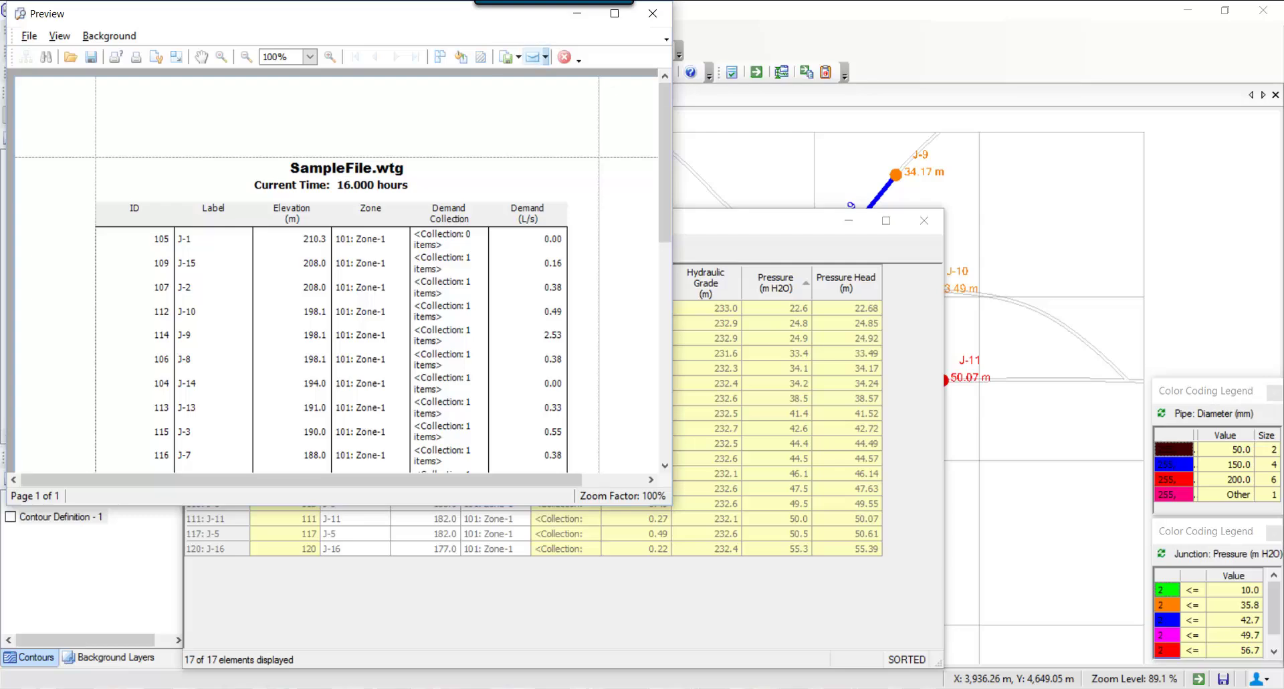
click(545, 56)
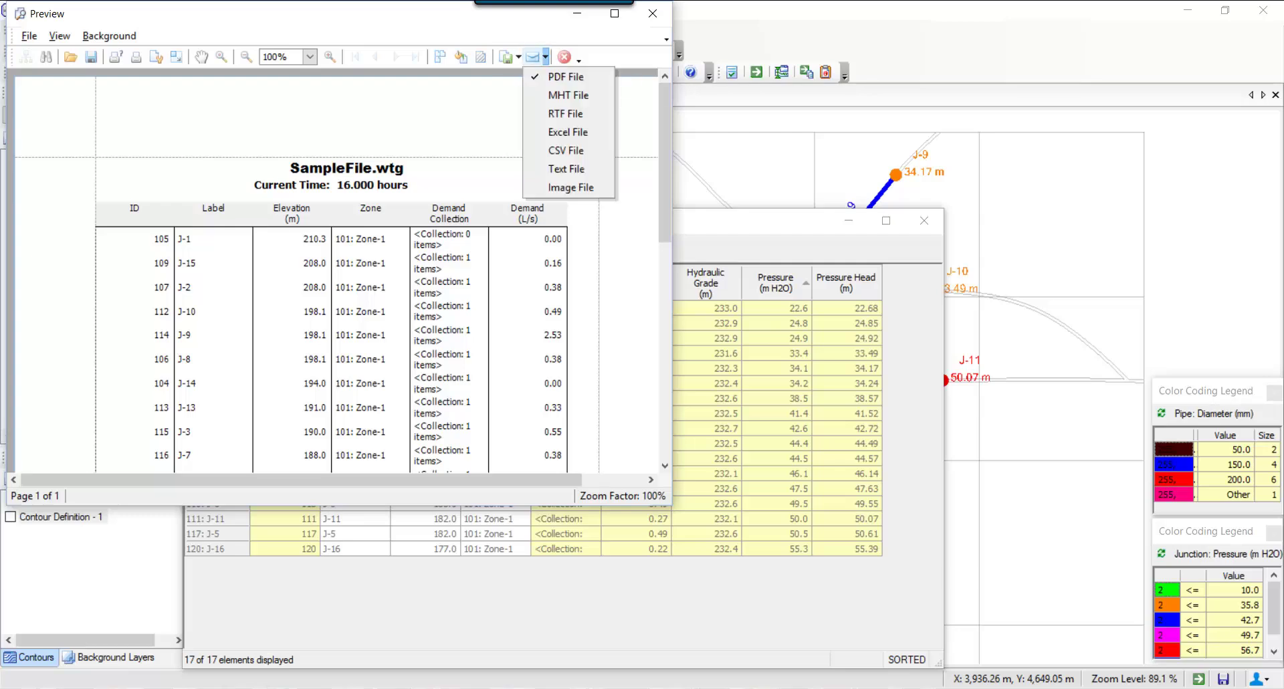